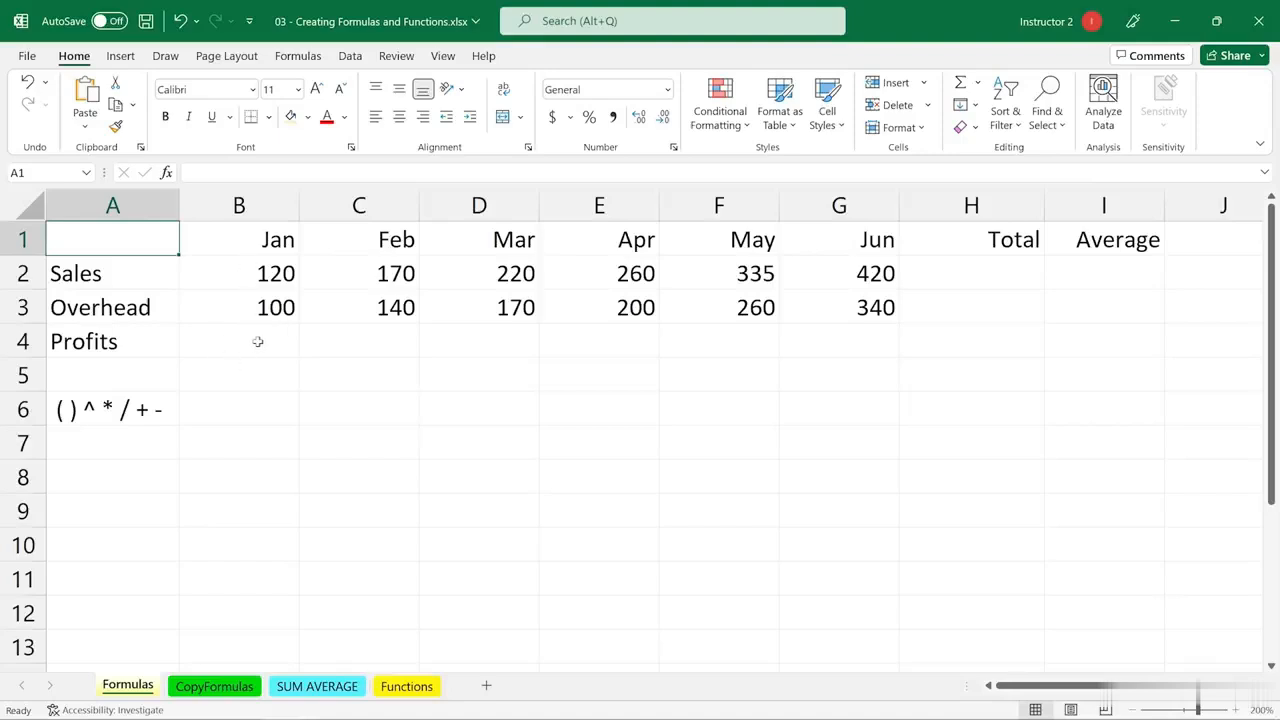
- Calculate January's profit in B4 with the formula =b2-b3, subtracting overhead from sales
click(257, 342)
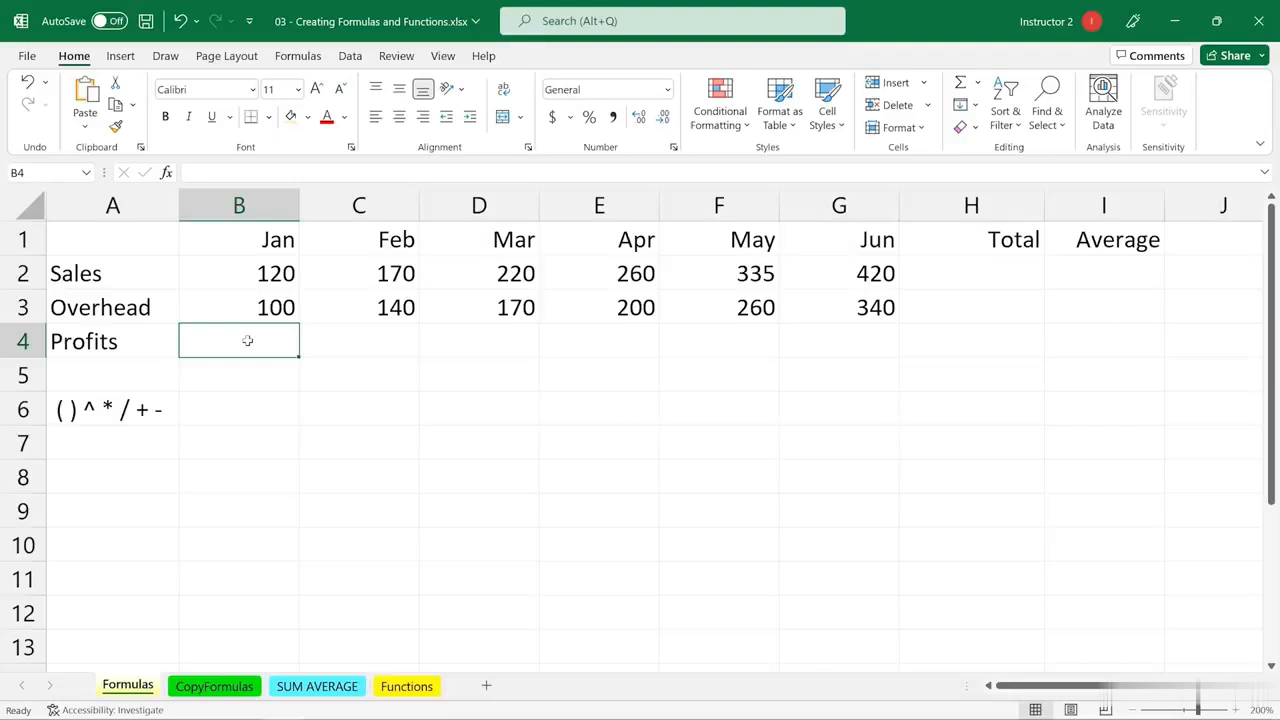
text(=)
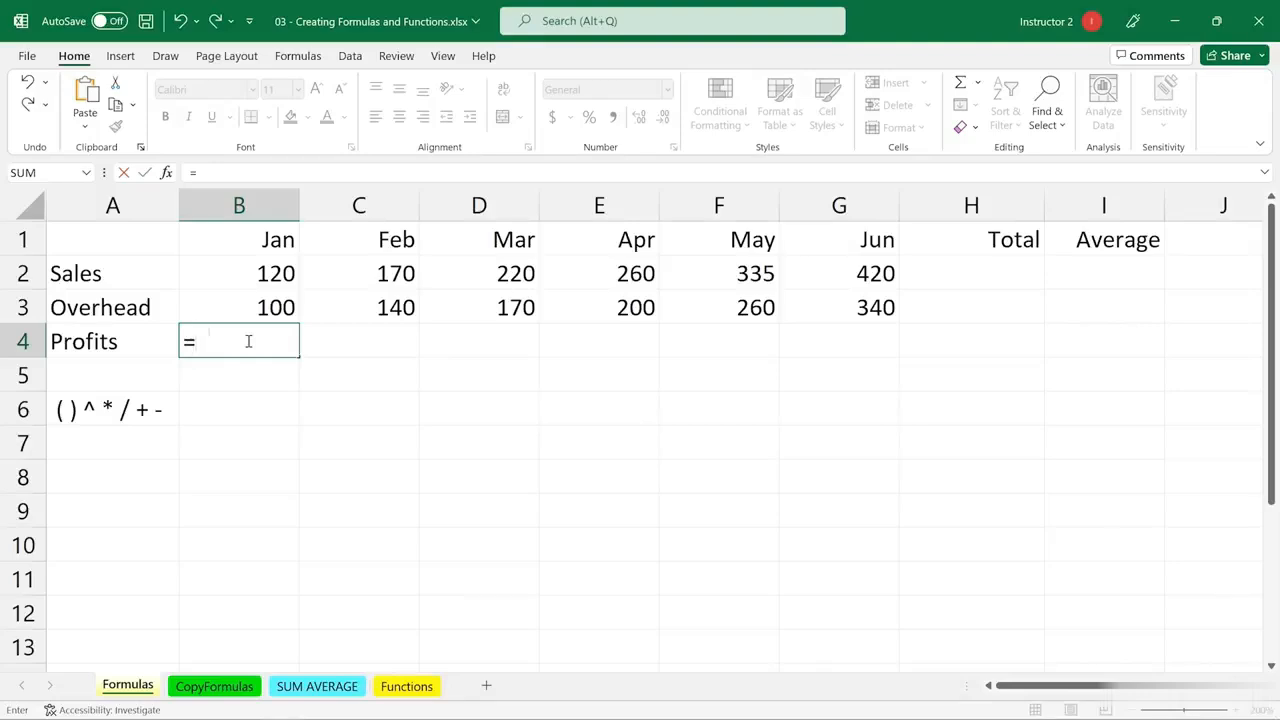
text(b2-)
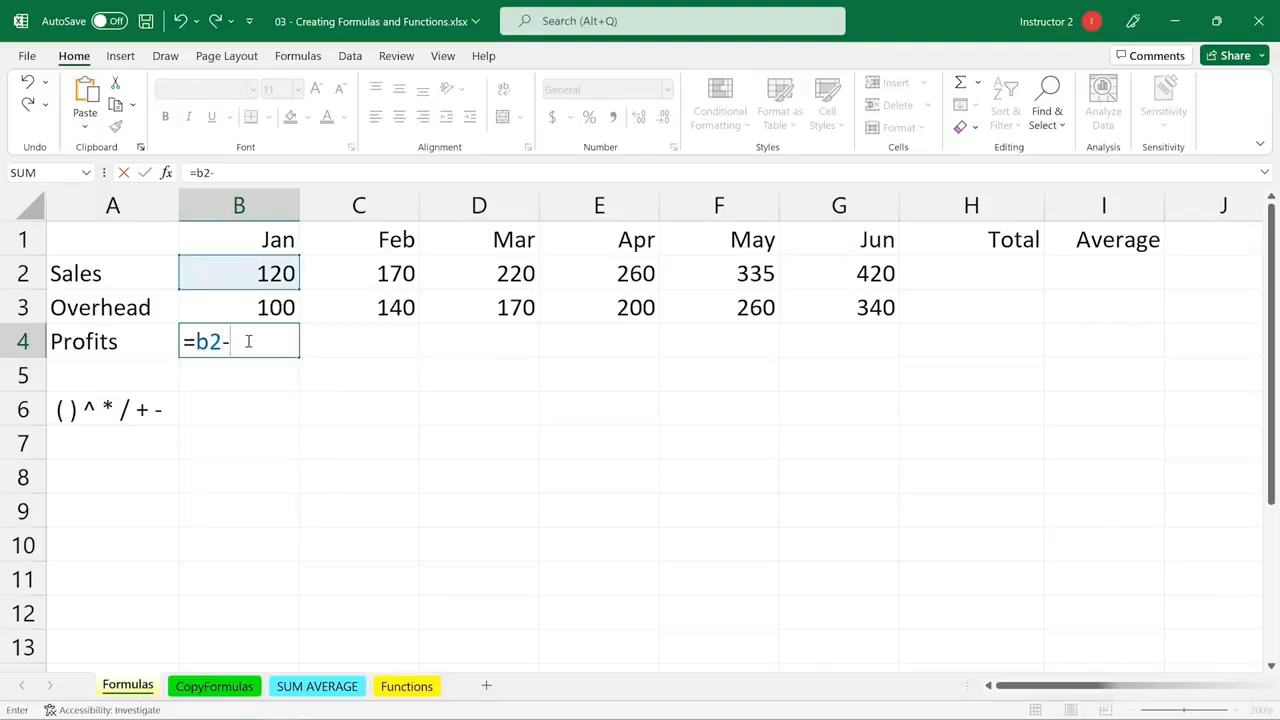
text(b3)
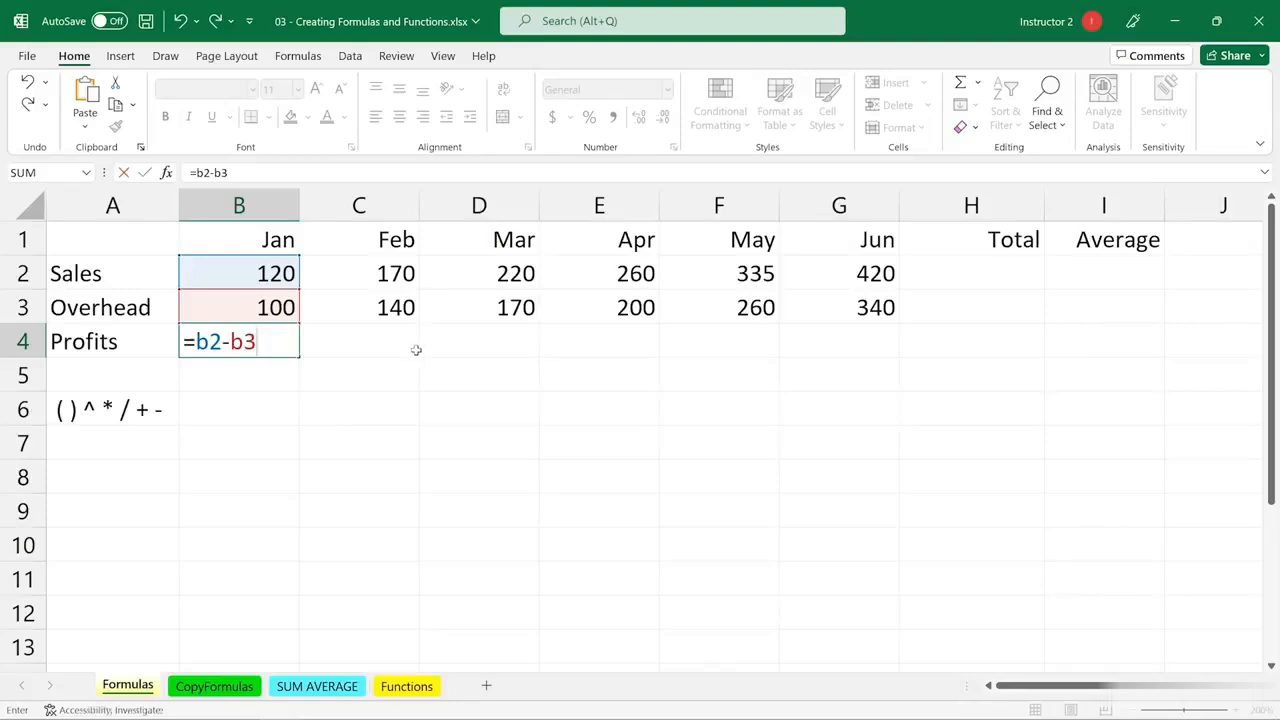
key(Return)
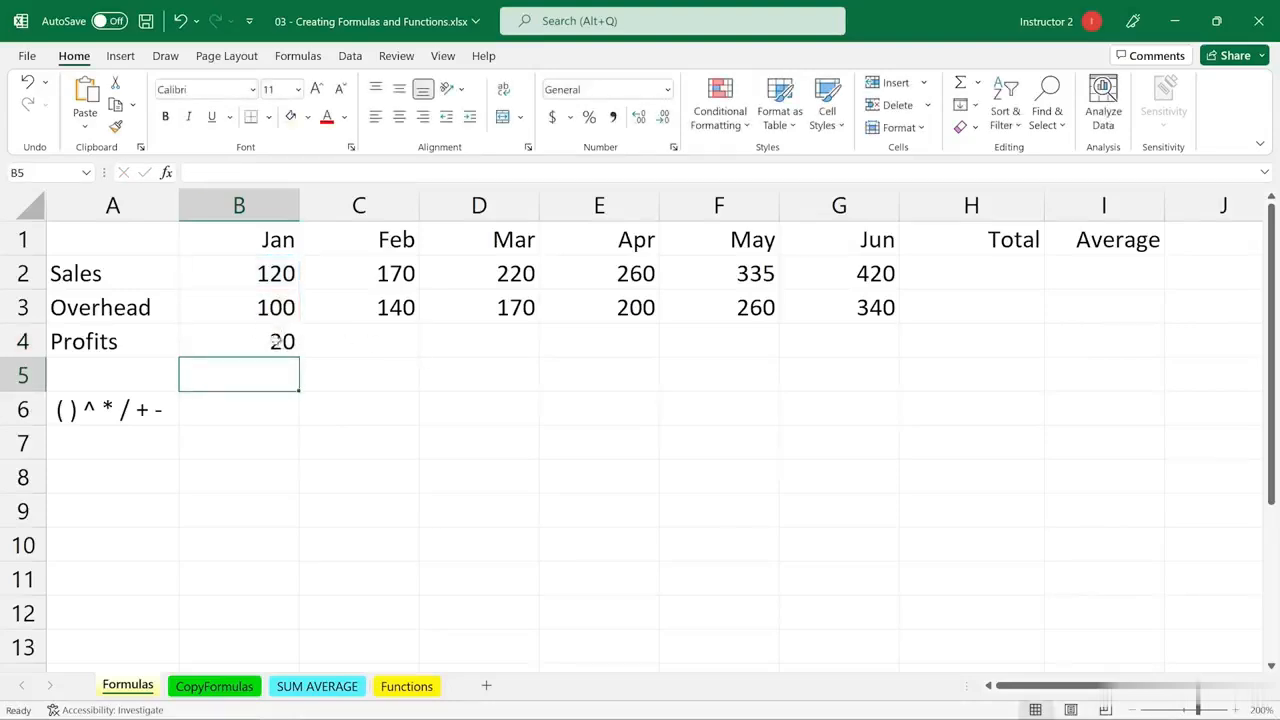
- Clear the January profit cell B4 and rebuild its formula as =B2-B3, picking both references relative to the cell
click(271, 342)
key(Delete)
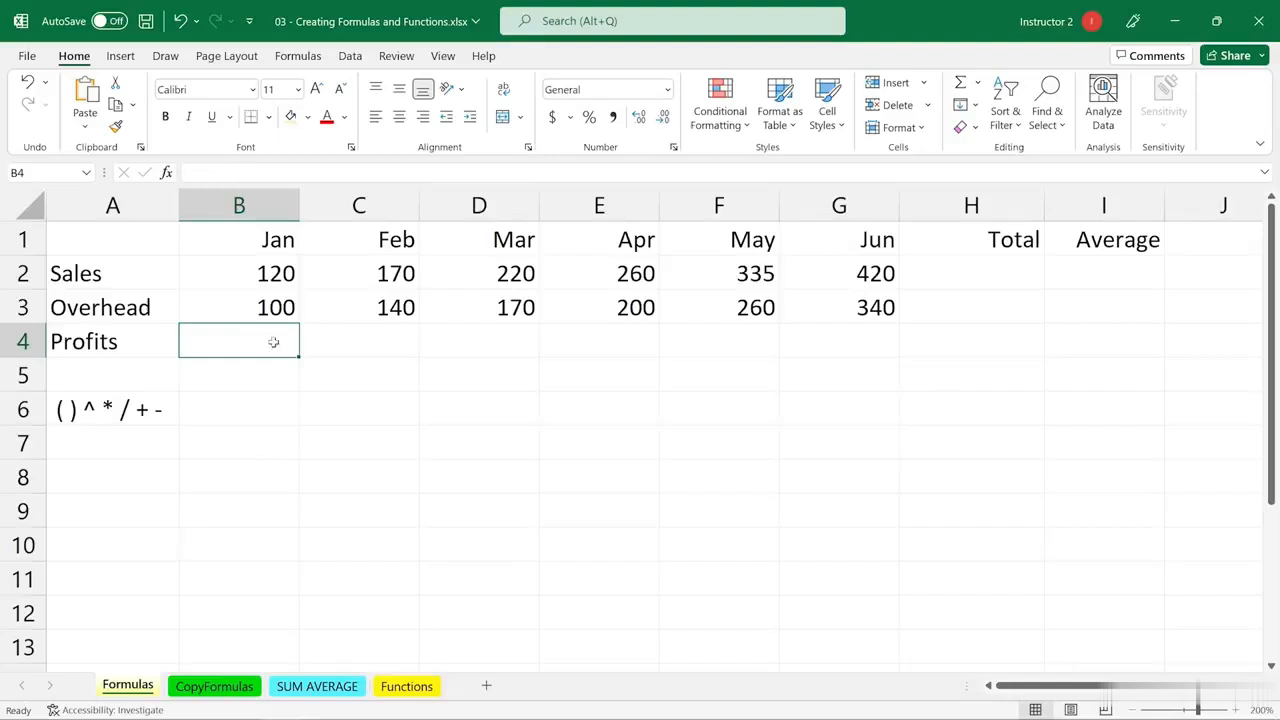
text(=)
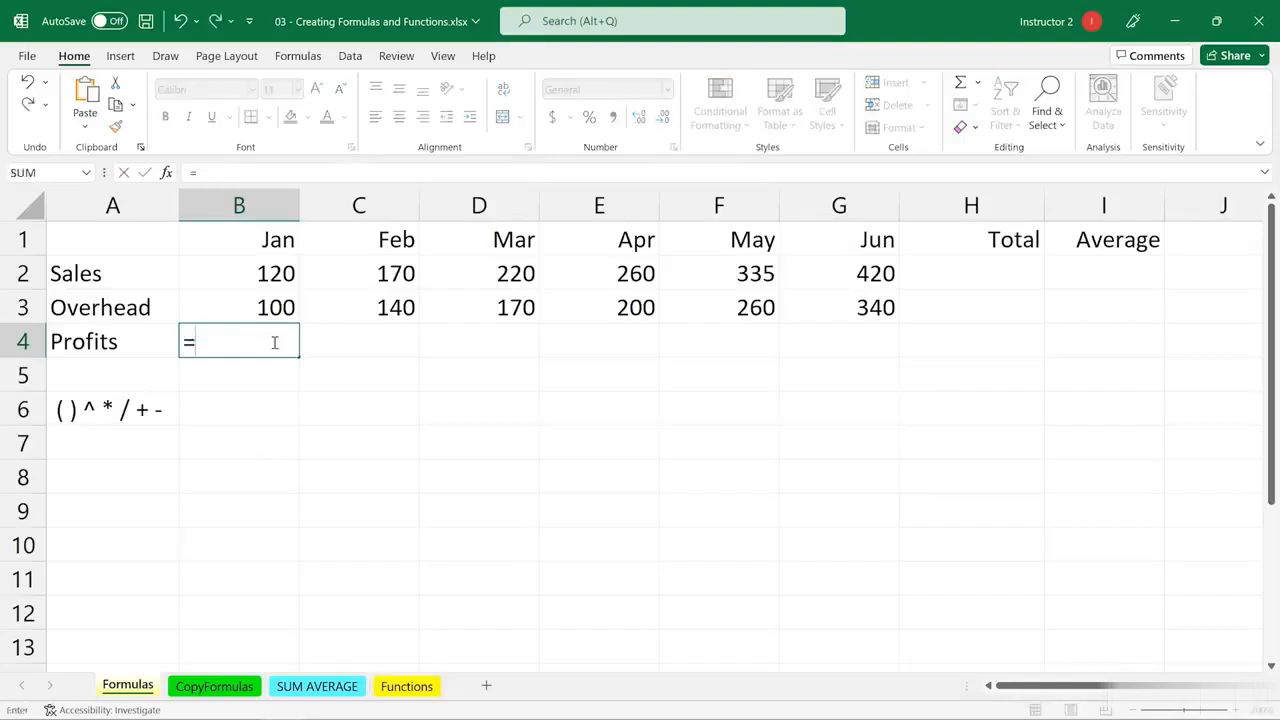
key(Up)
key(Up)
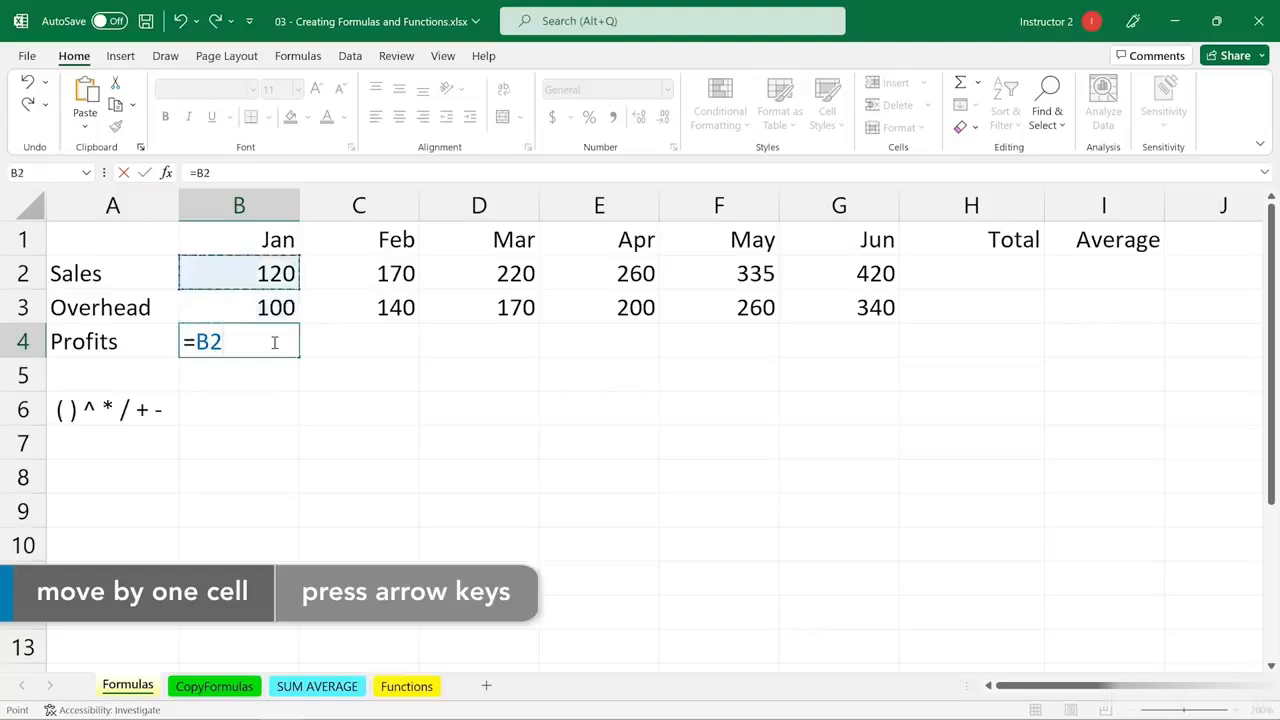
text(-)
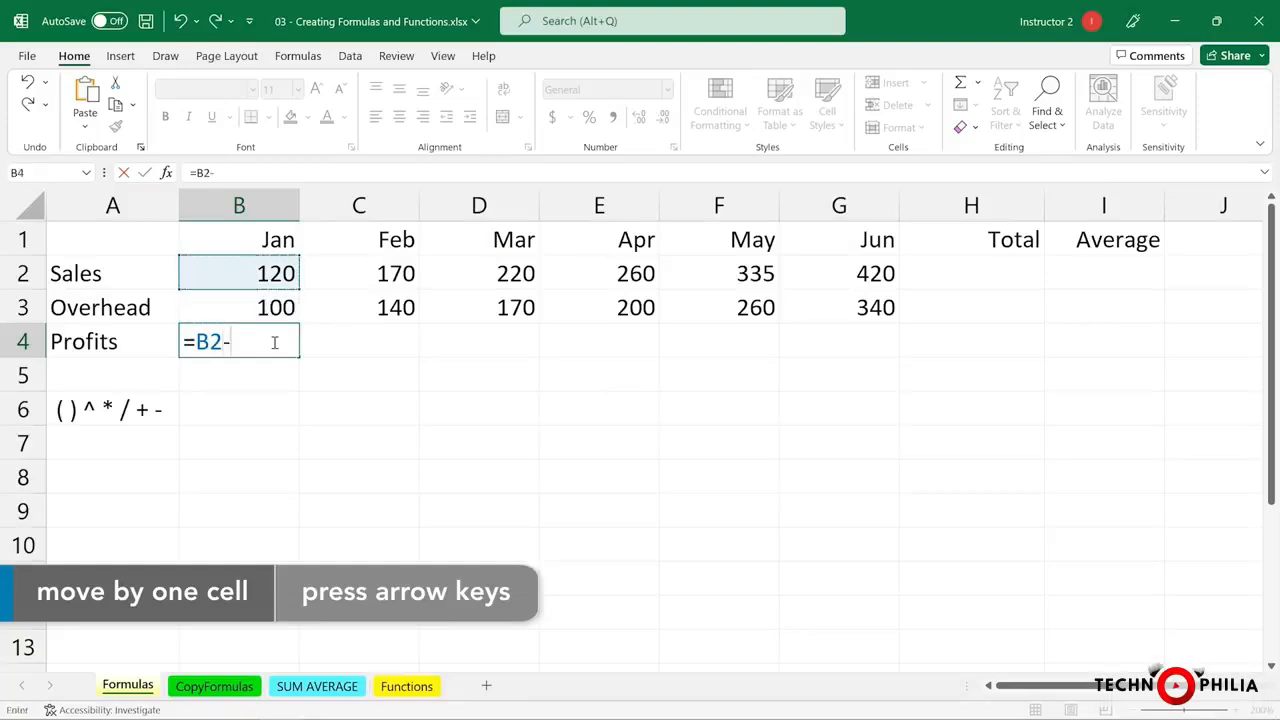
key(Up)
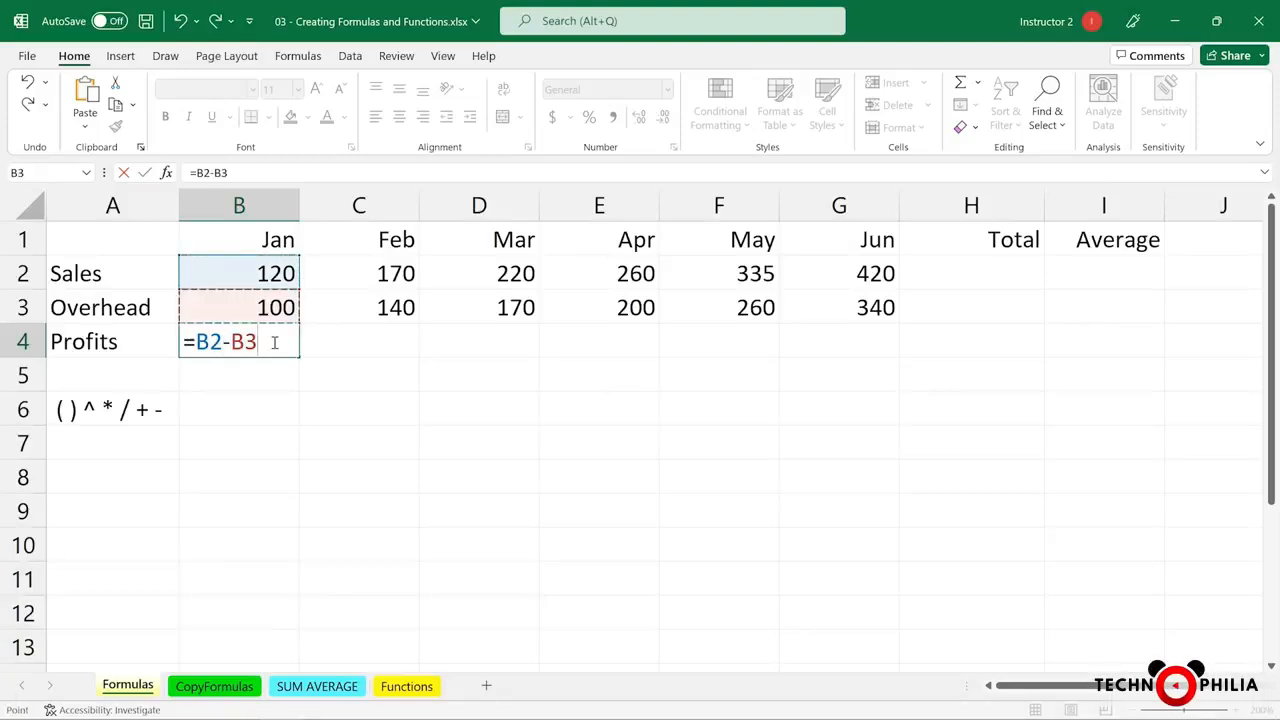
key(Return)
- Delete B4's formula and enter =B2-B3 again, picking the January Sales and Overhead cells directly in the sheet
click(273, 342)
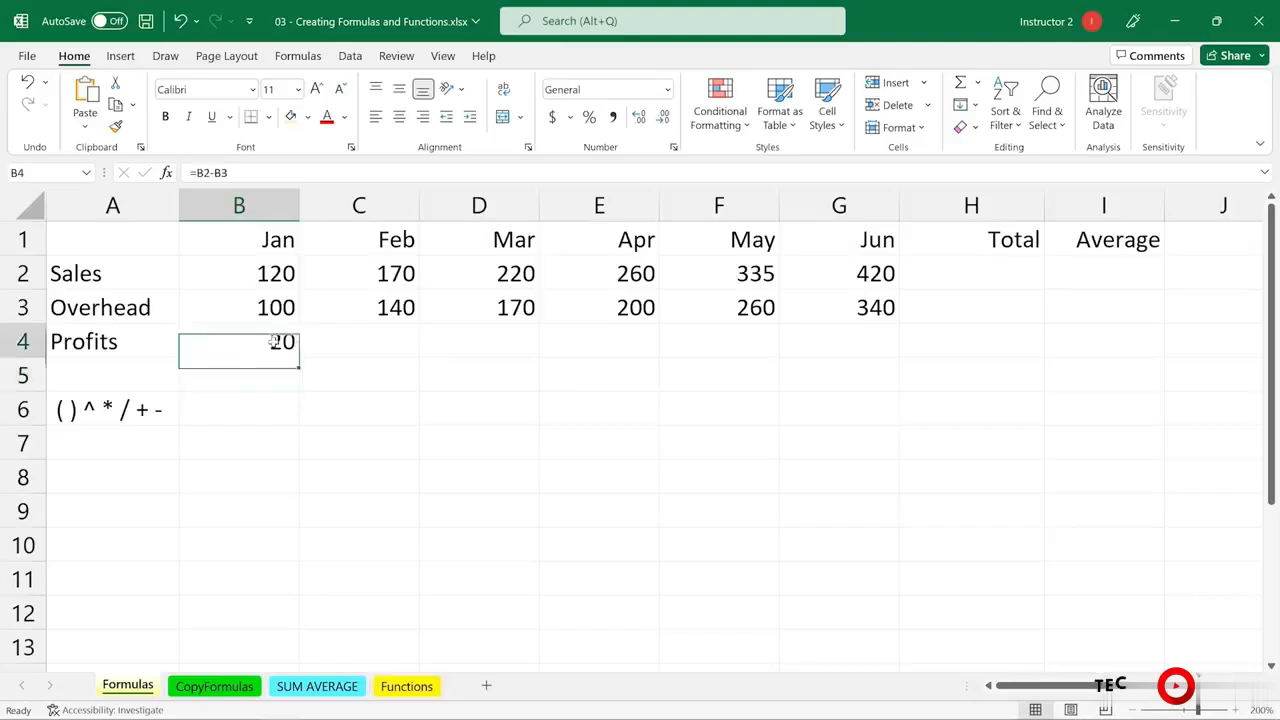
key(Delete)
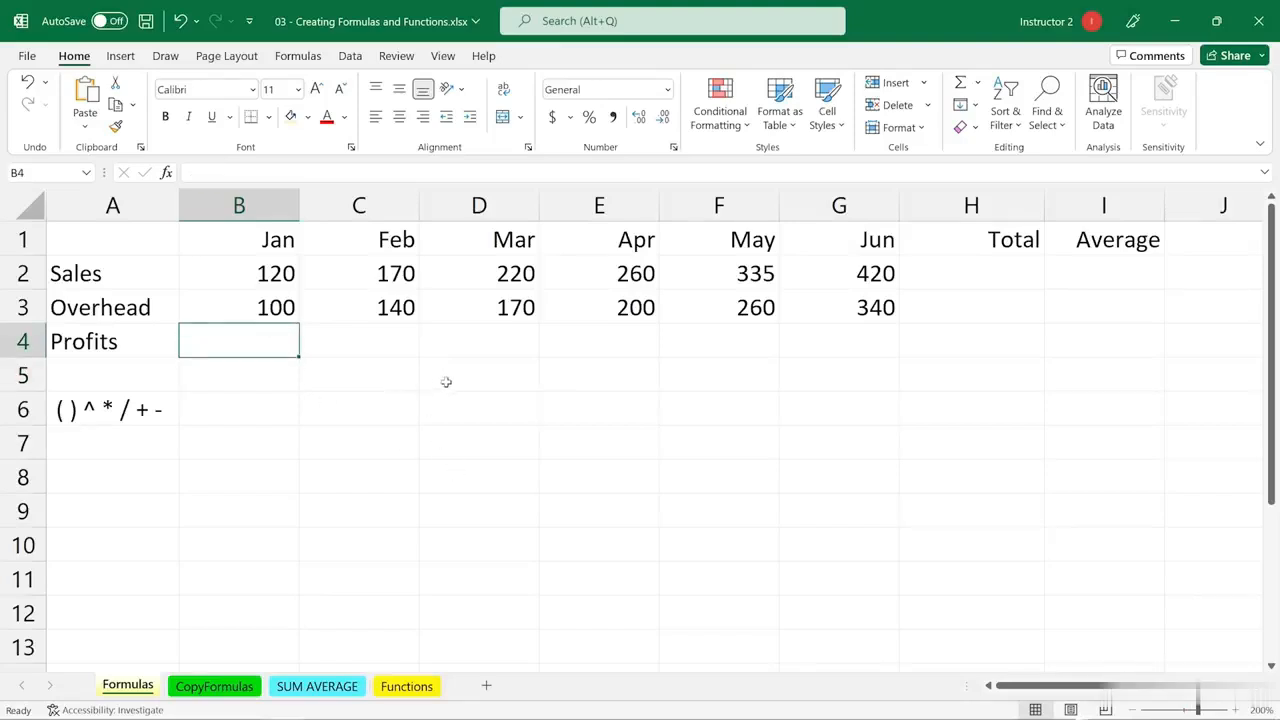
text(=)
click(233, 268)
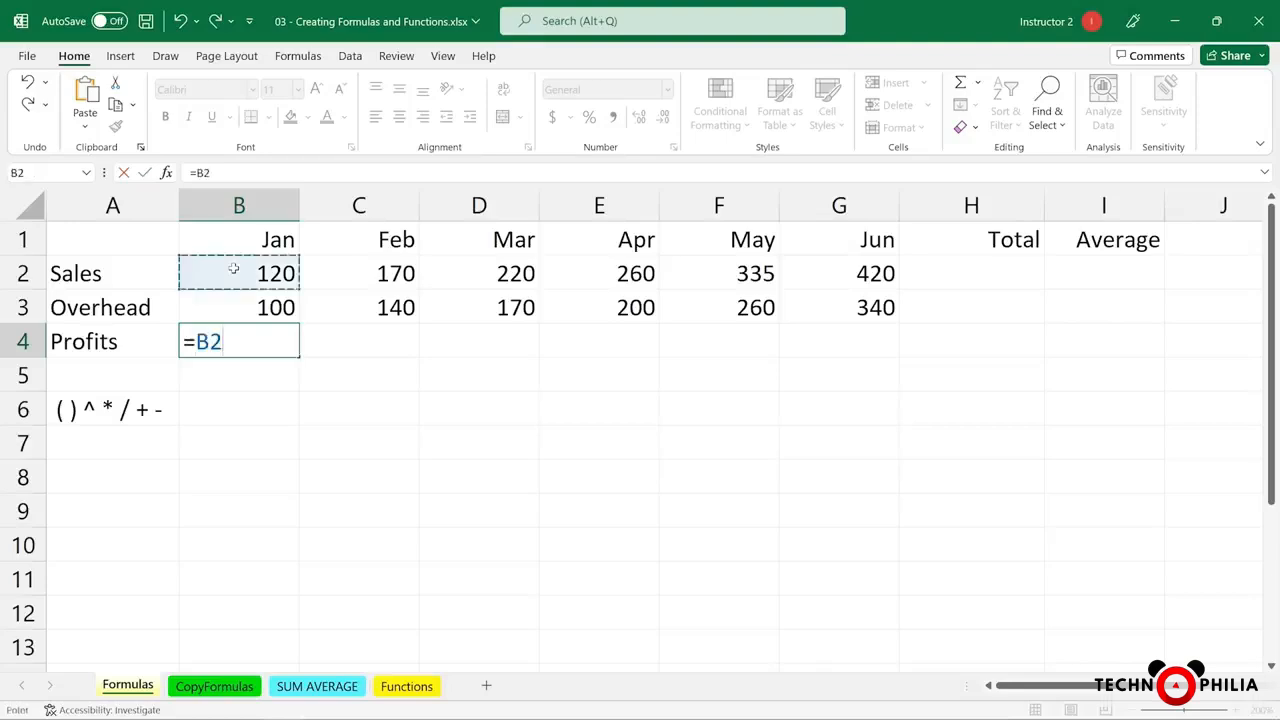
text(-)
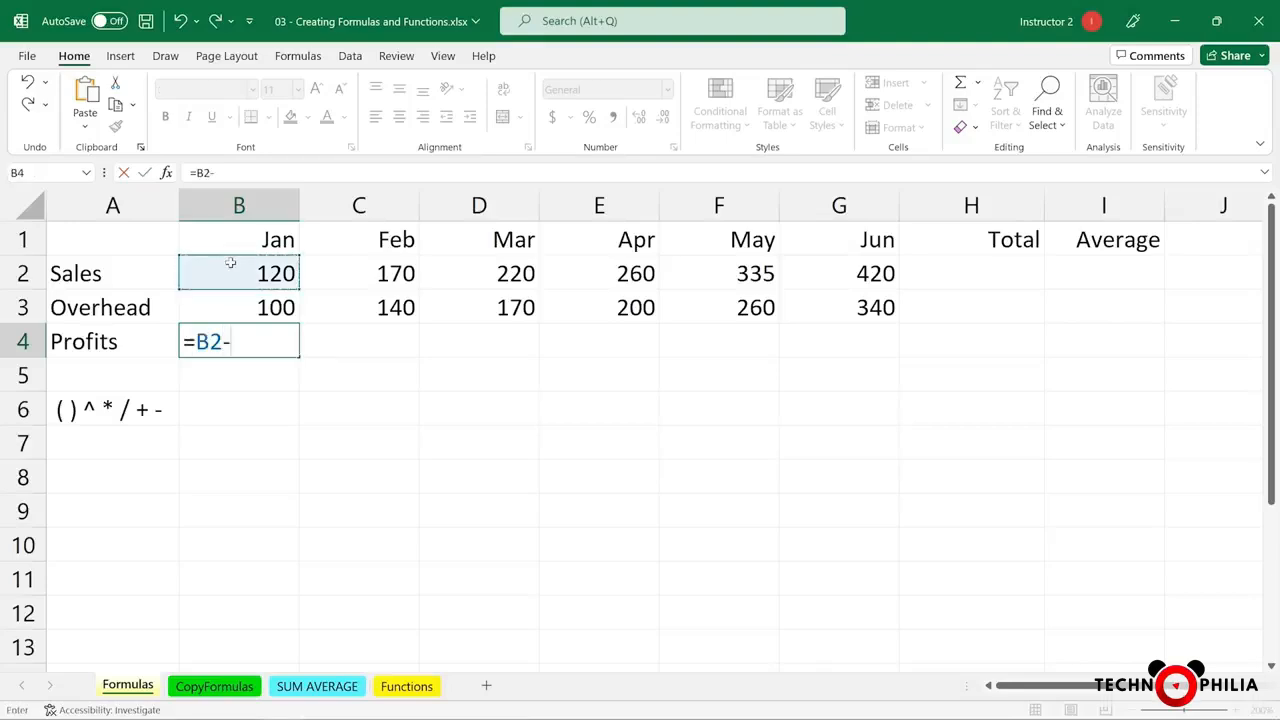
click(277, 302)
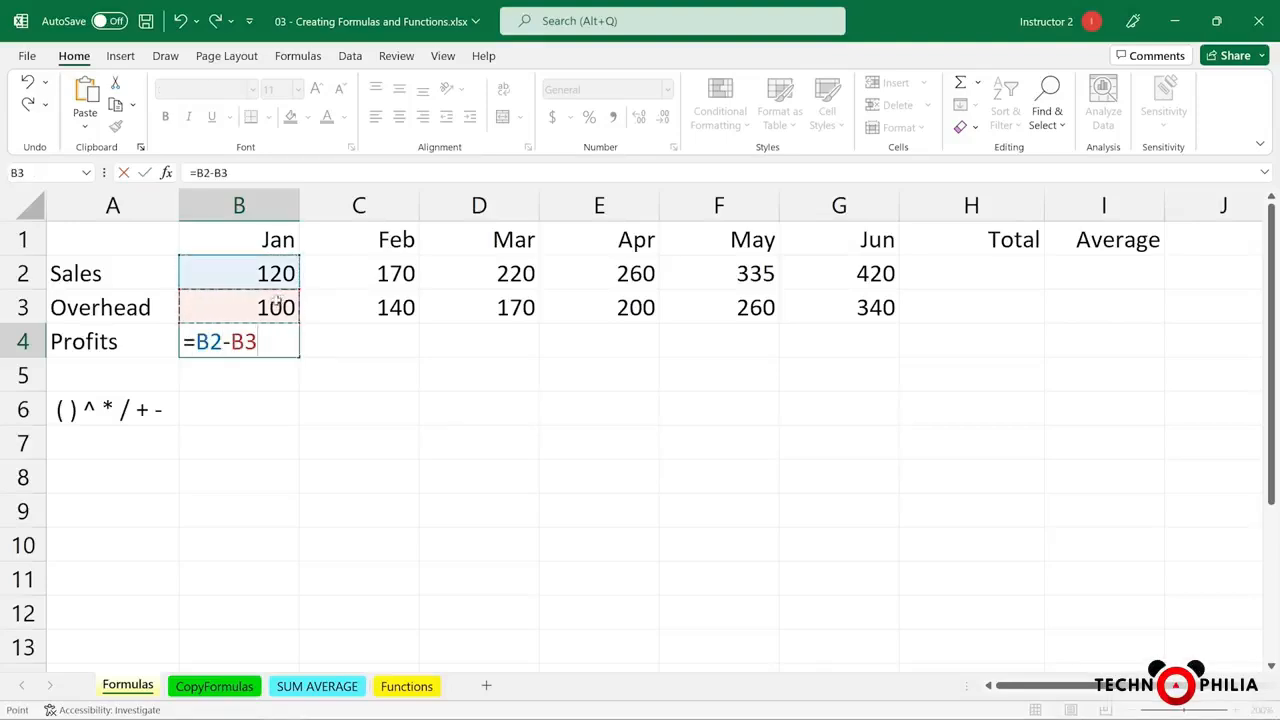
key(Return)
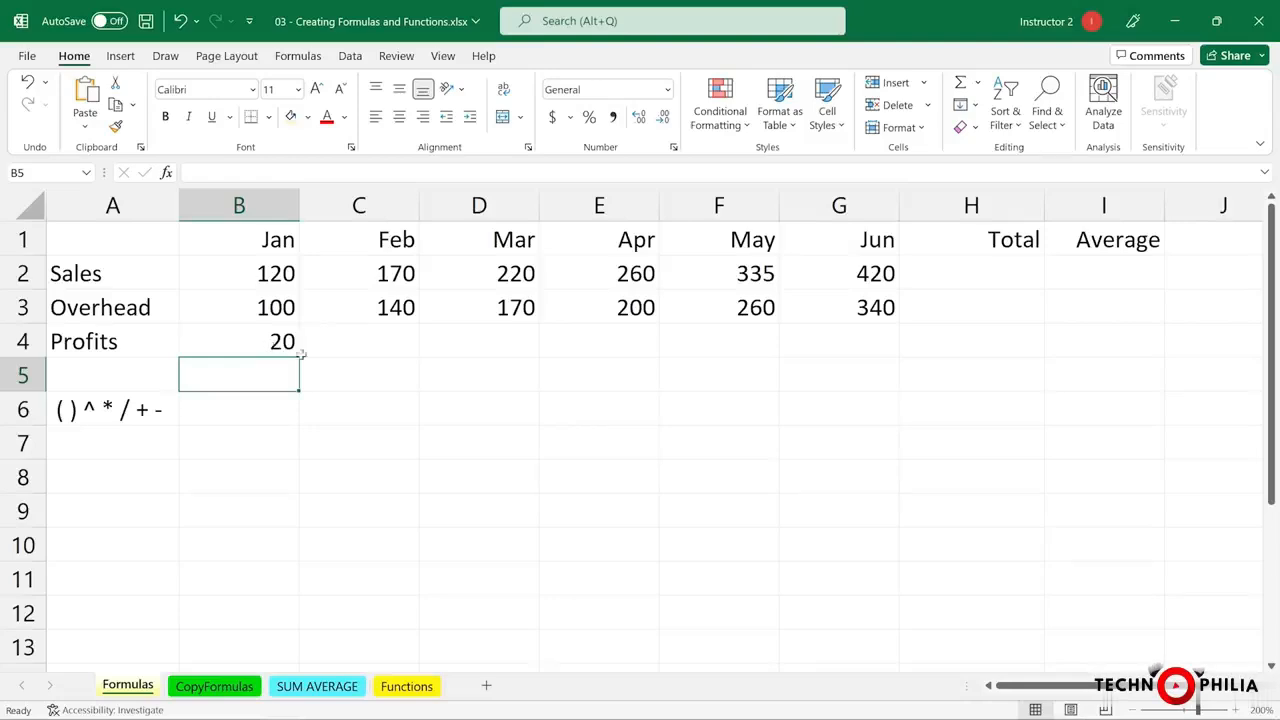
click(950, 279)
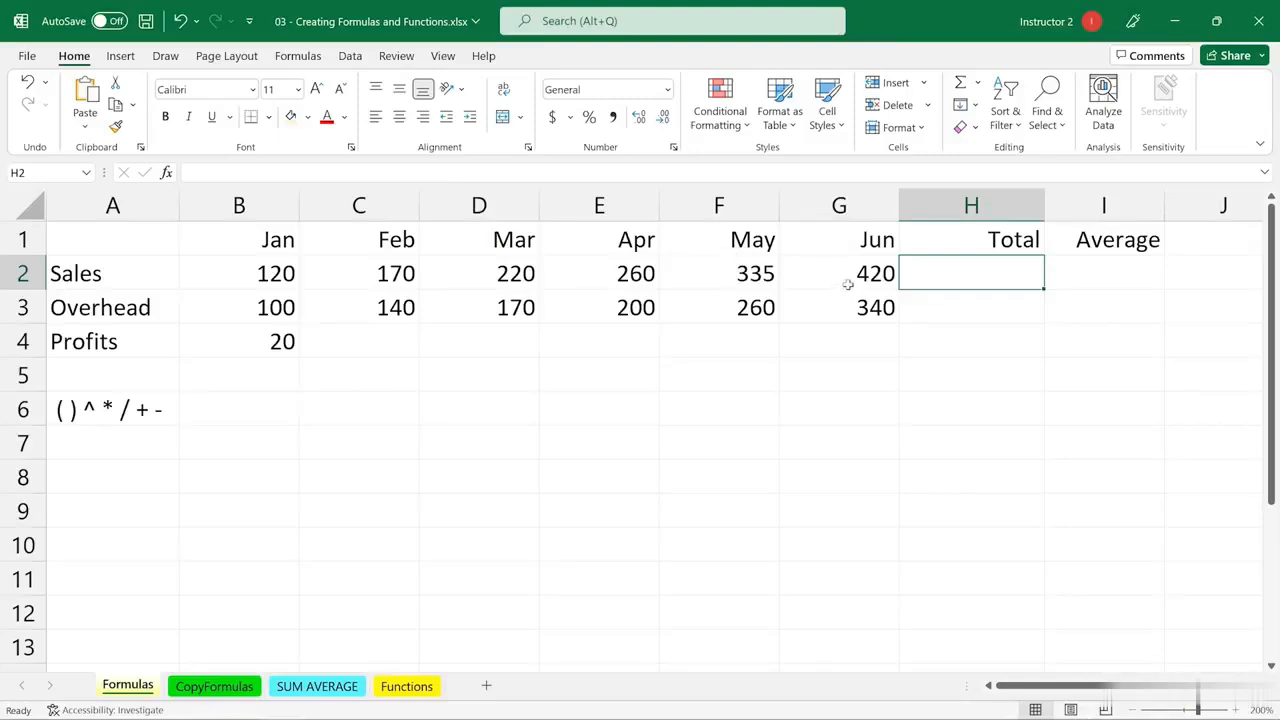
text(=)
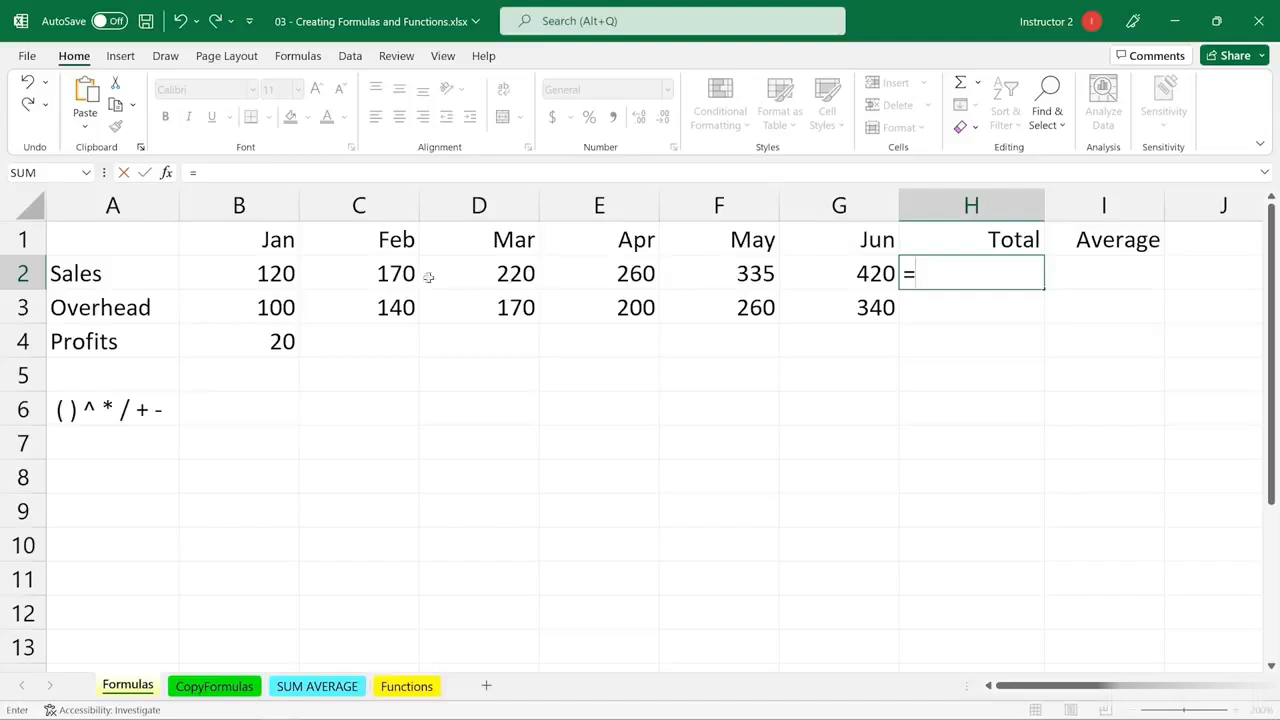
click(257, 272)
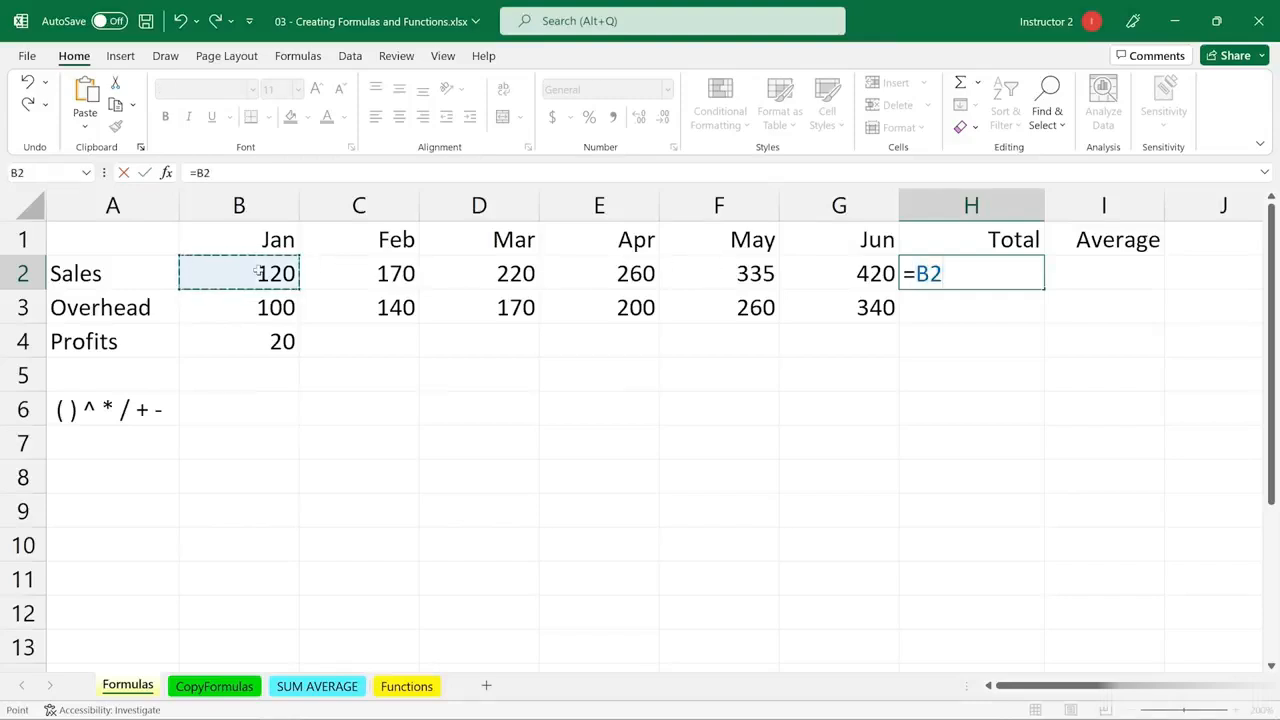
text(+)
click(363, 275)
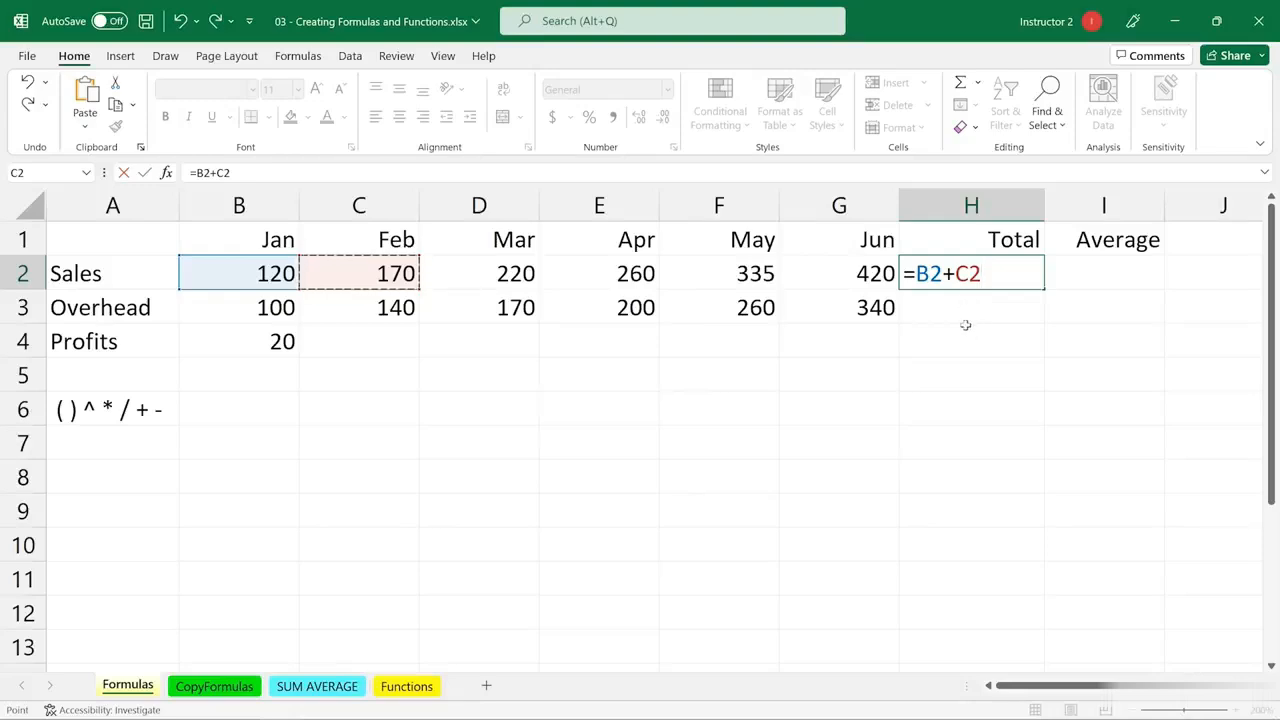
key(Escape)
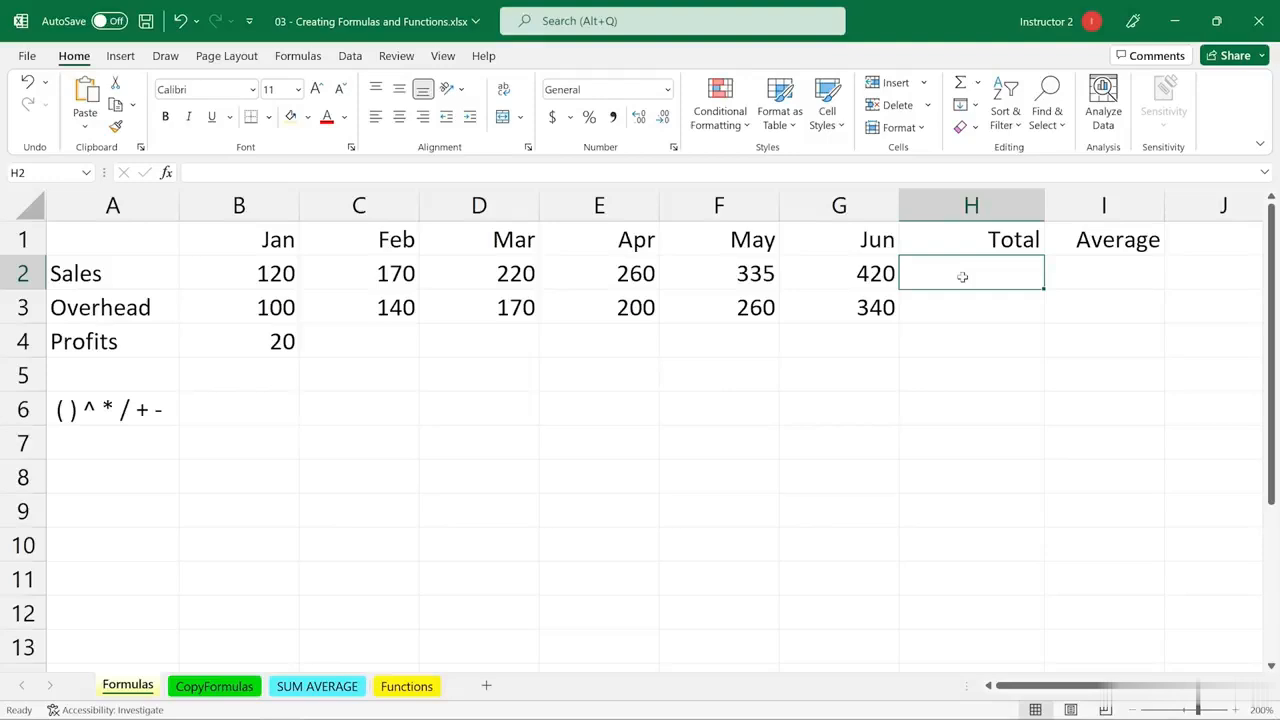
- Total the January to June sales in H2 with a SUM function over B2:G2
text(=)
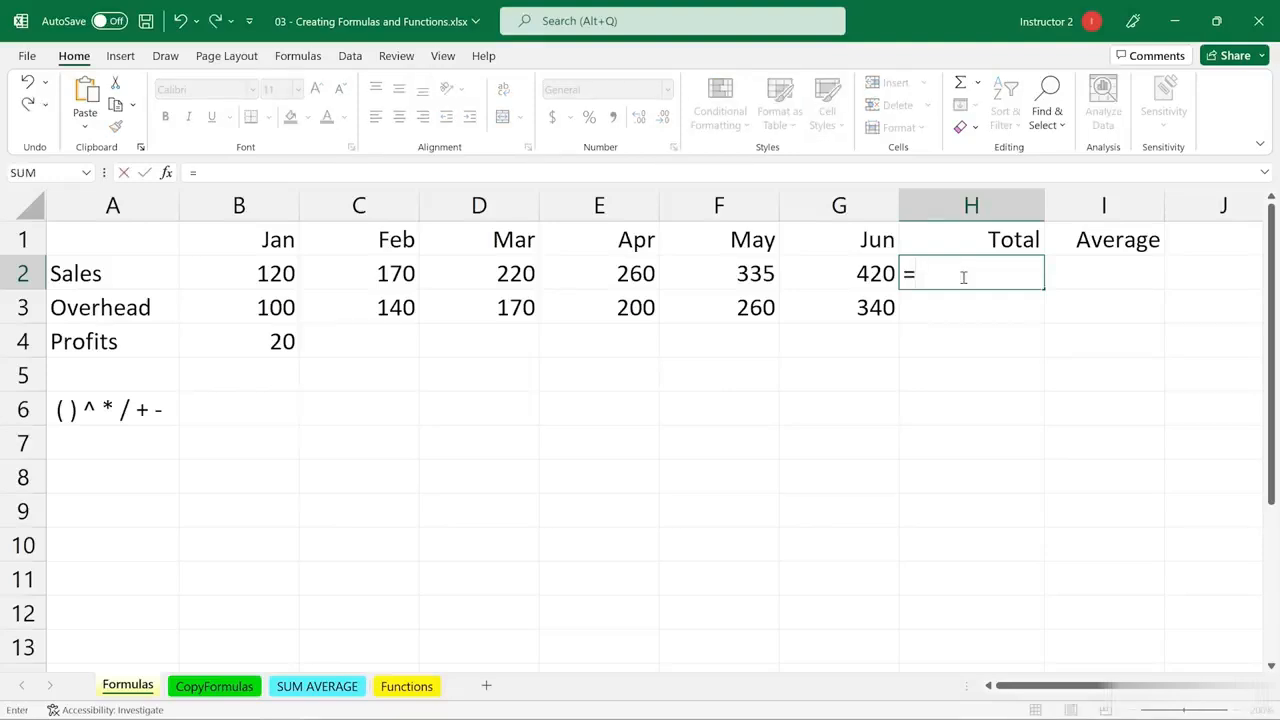
text(s)
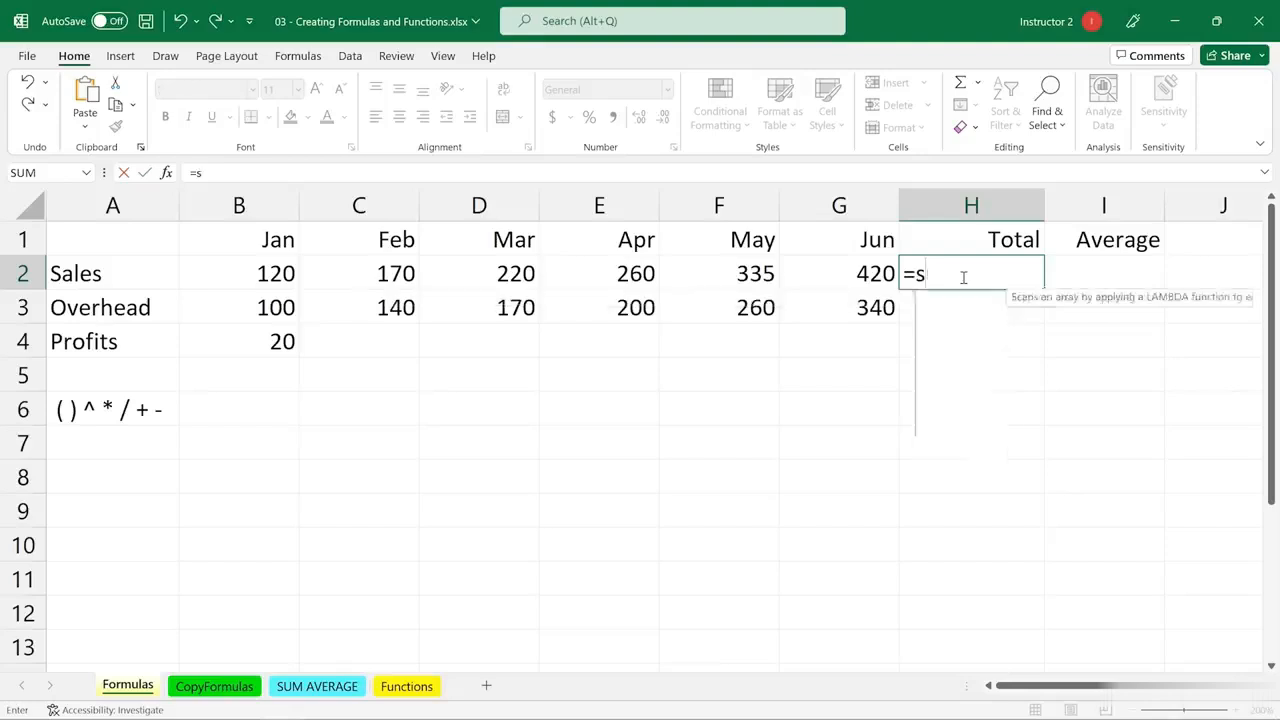
text(um()
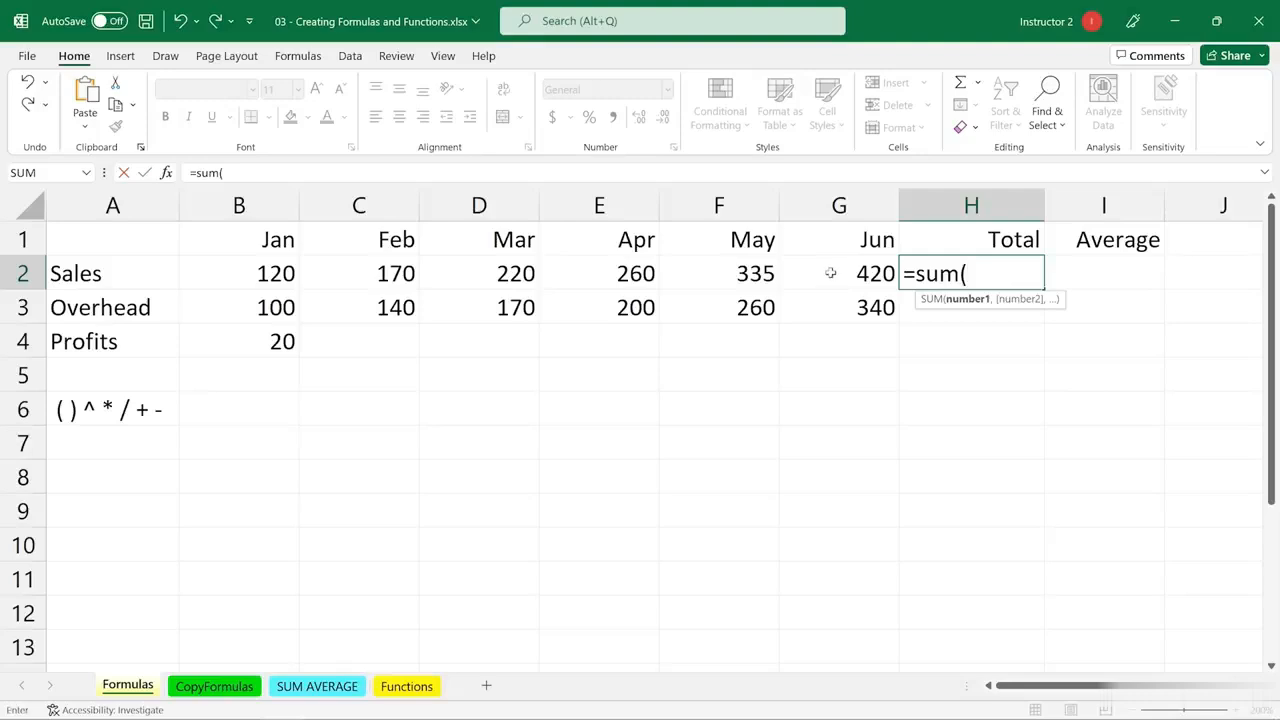
drag(830, 272, 281, 273)
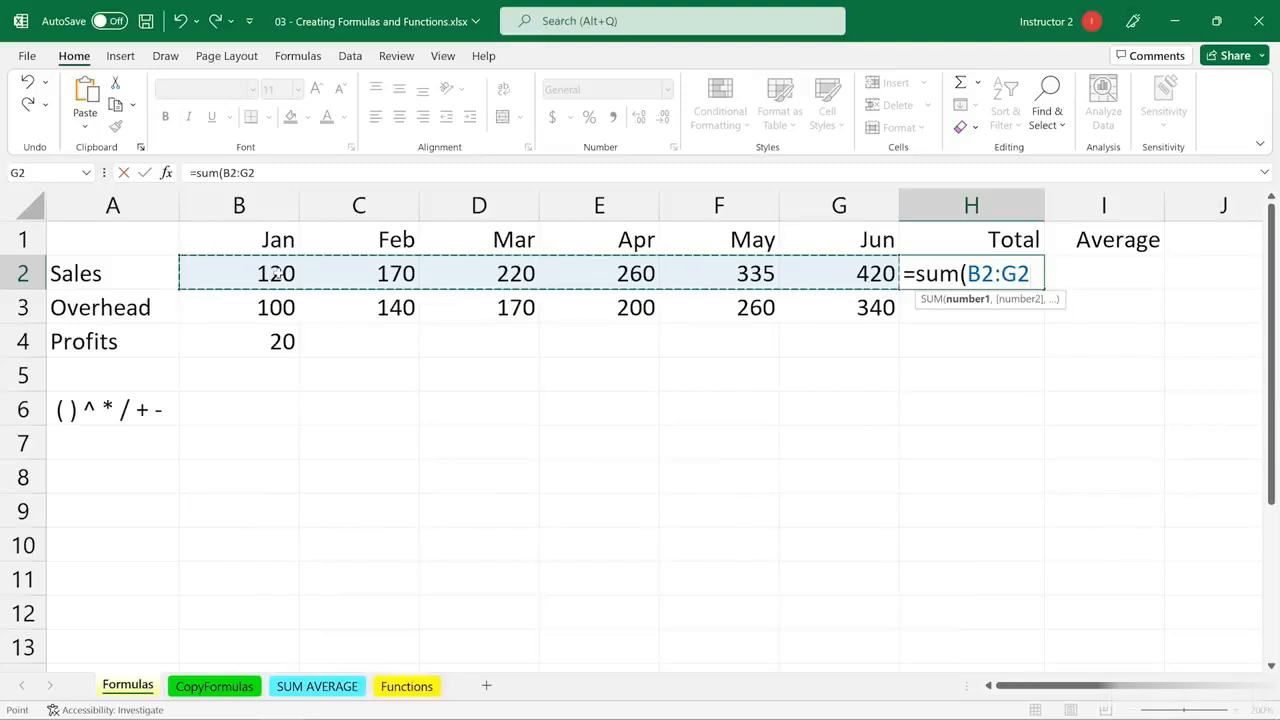
key(Return)
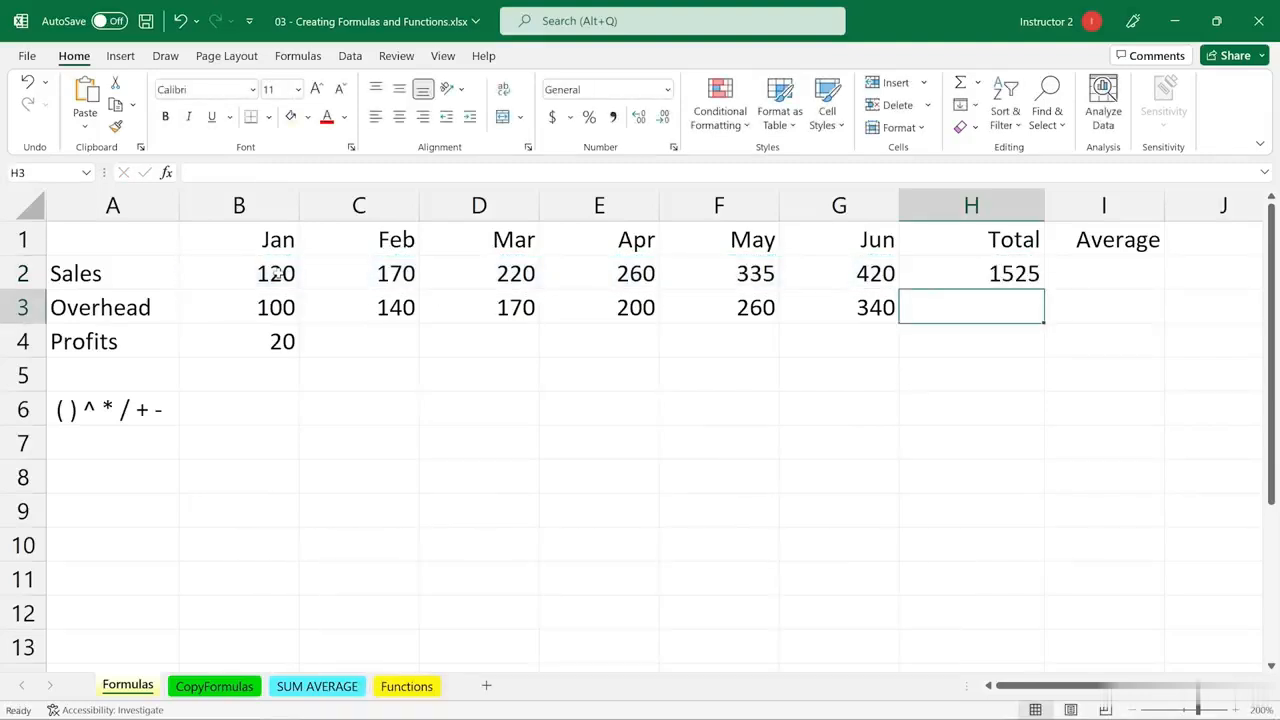
- Calculate the average monthly sales in I2 by dividing the total by six with the formula =H2/6
click(1107, 273)
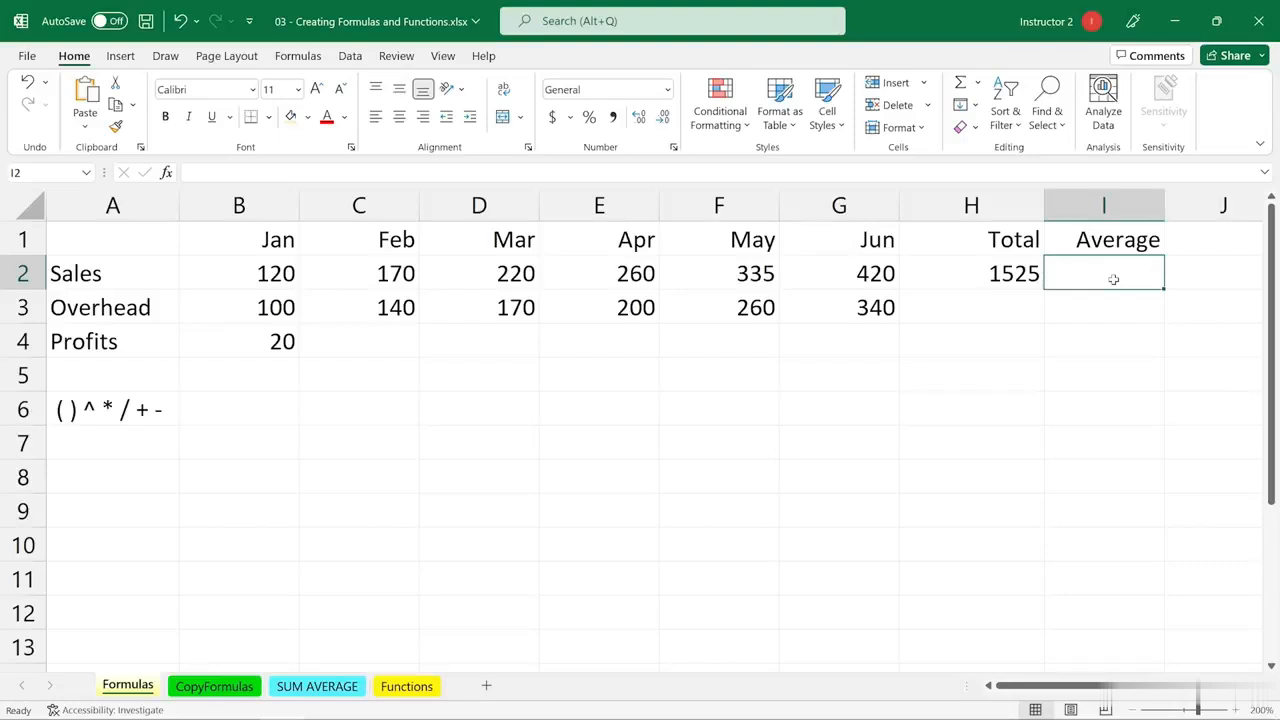
click(996, 269)
click(1088, 271)
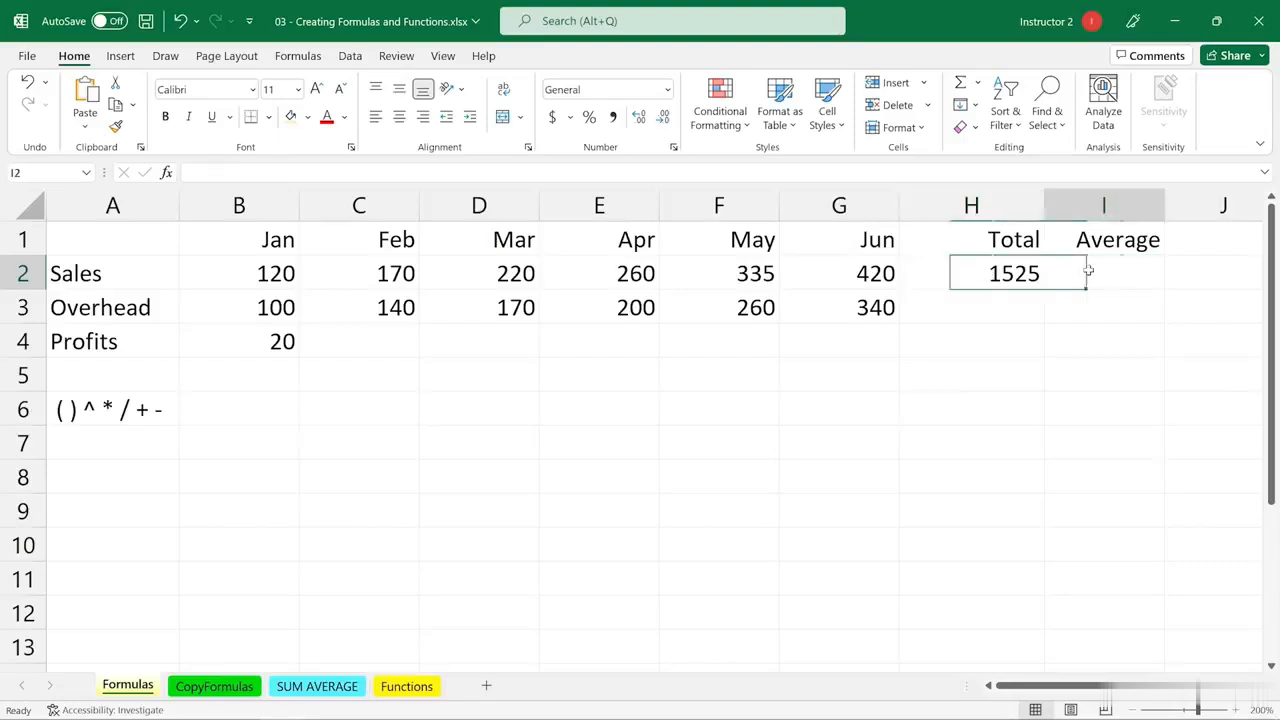
text(=)
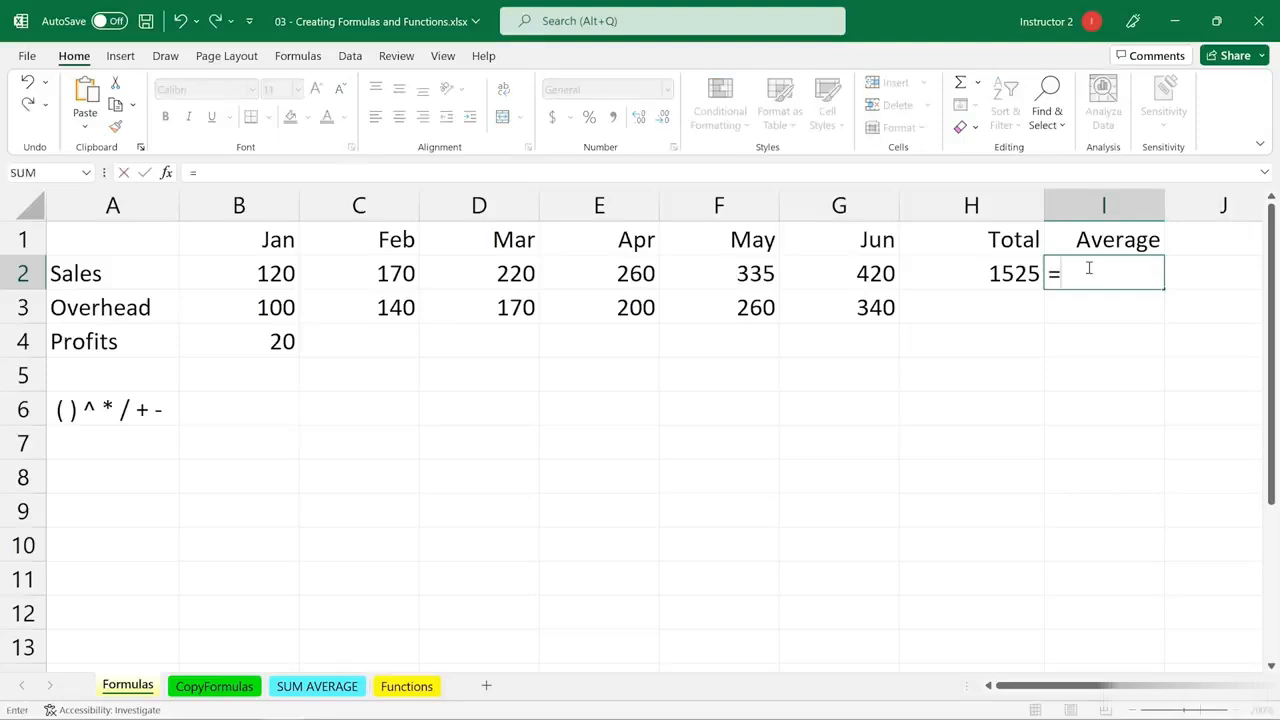
click(998, 275)
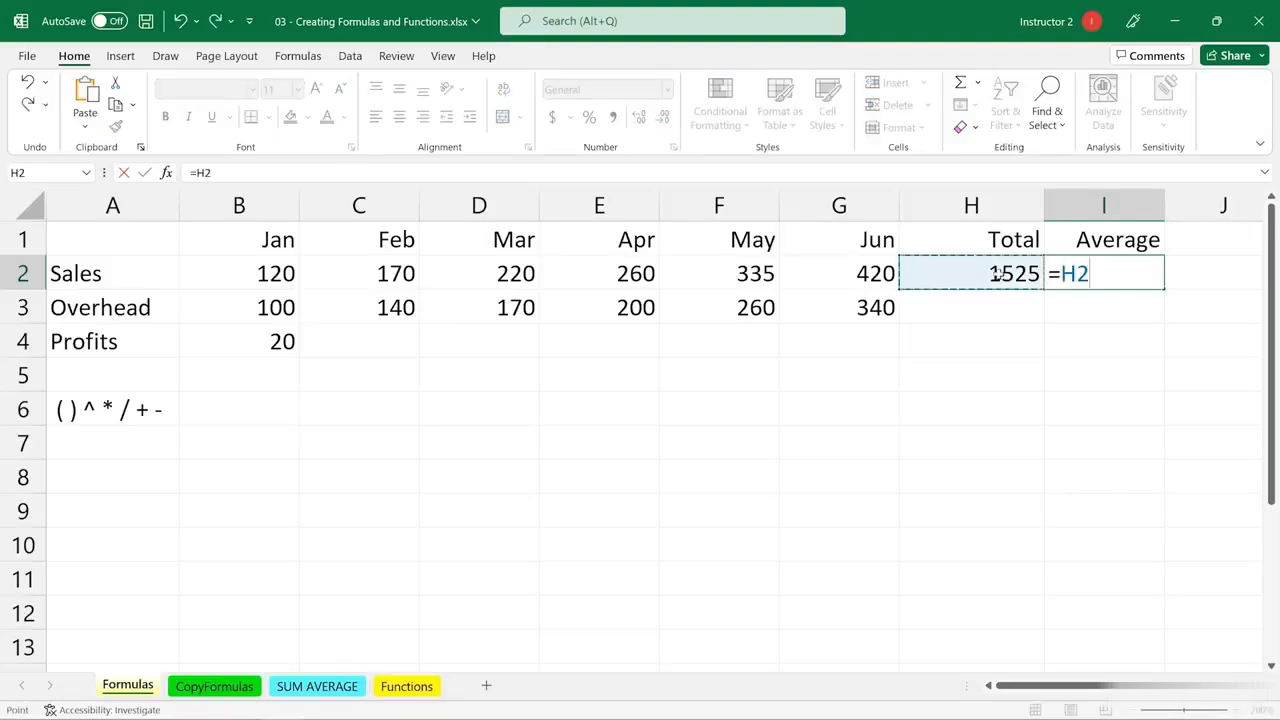
text(/6)
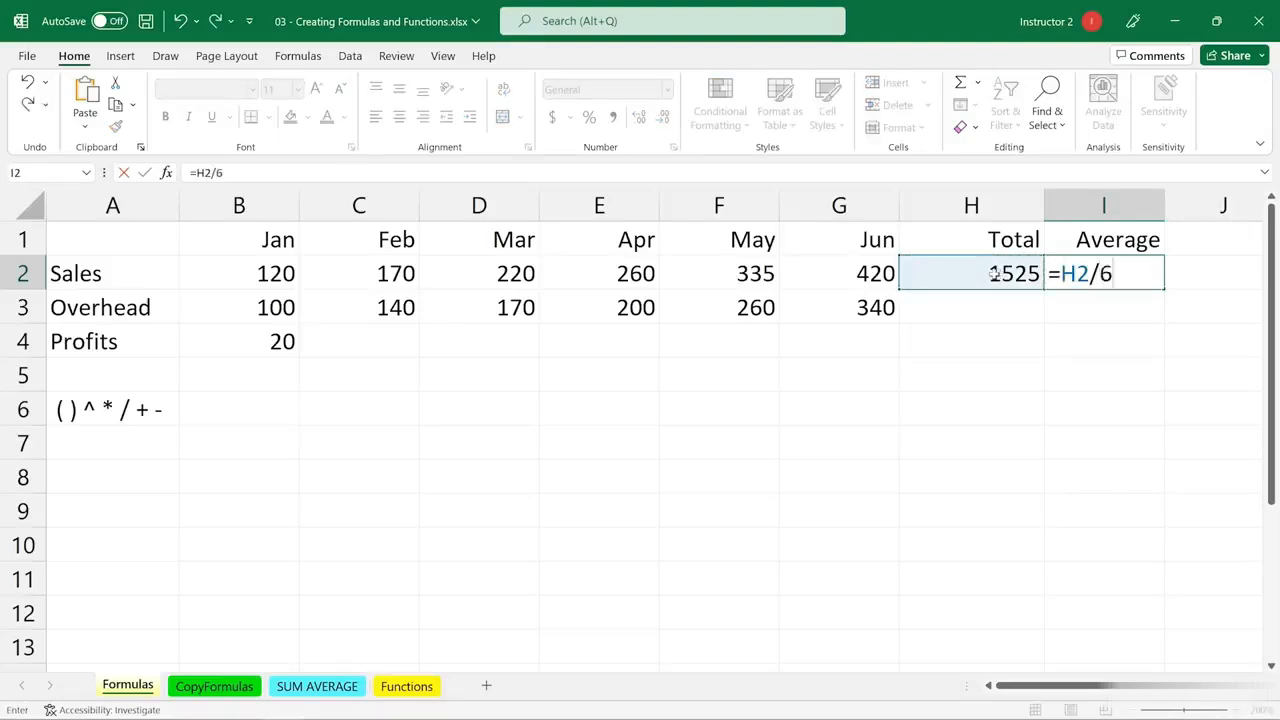
key(Return)
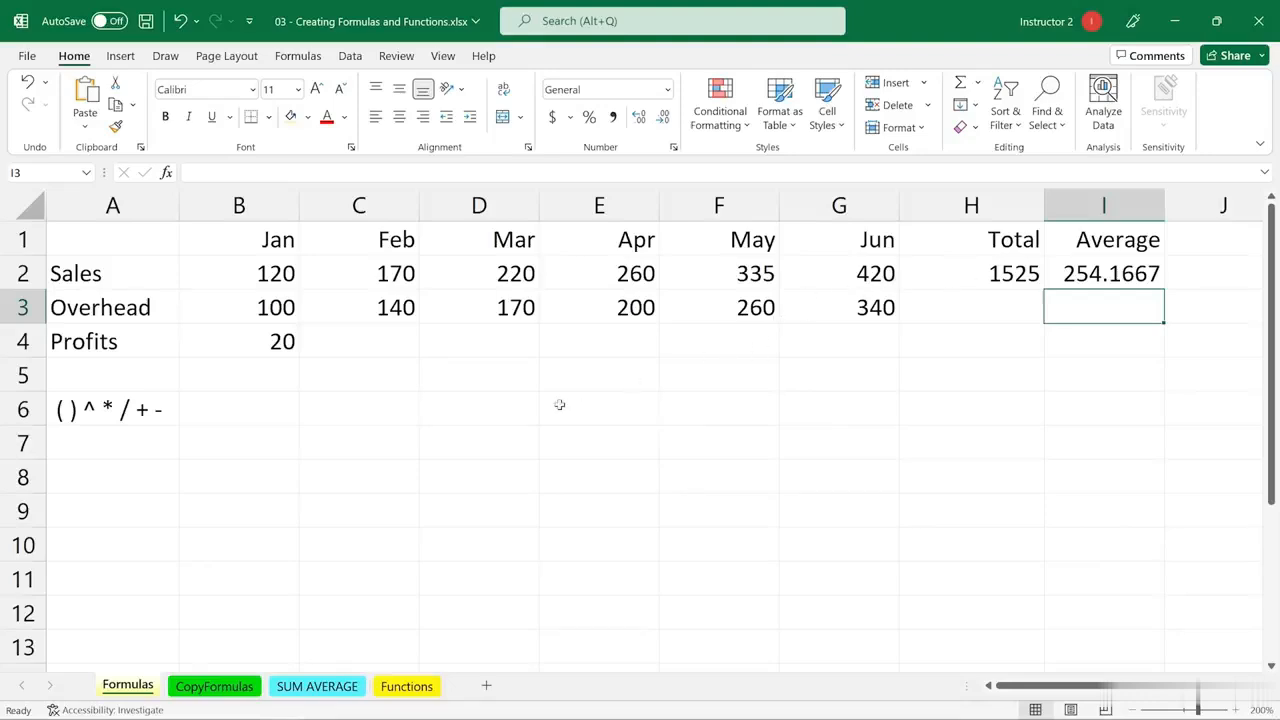
click(131, 408)
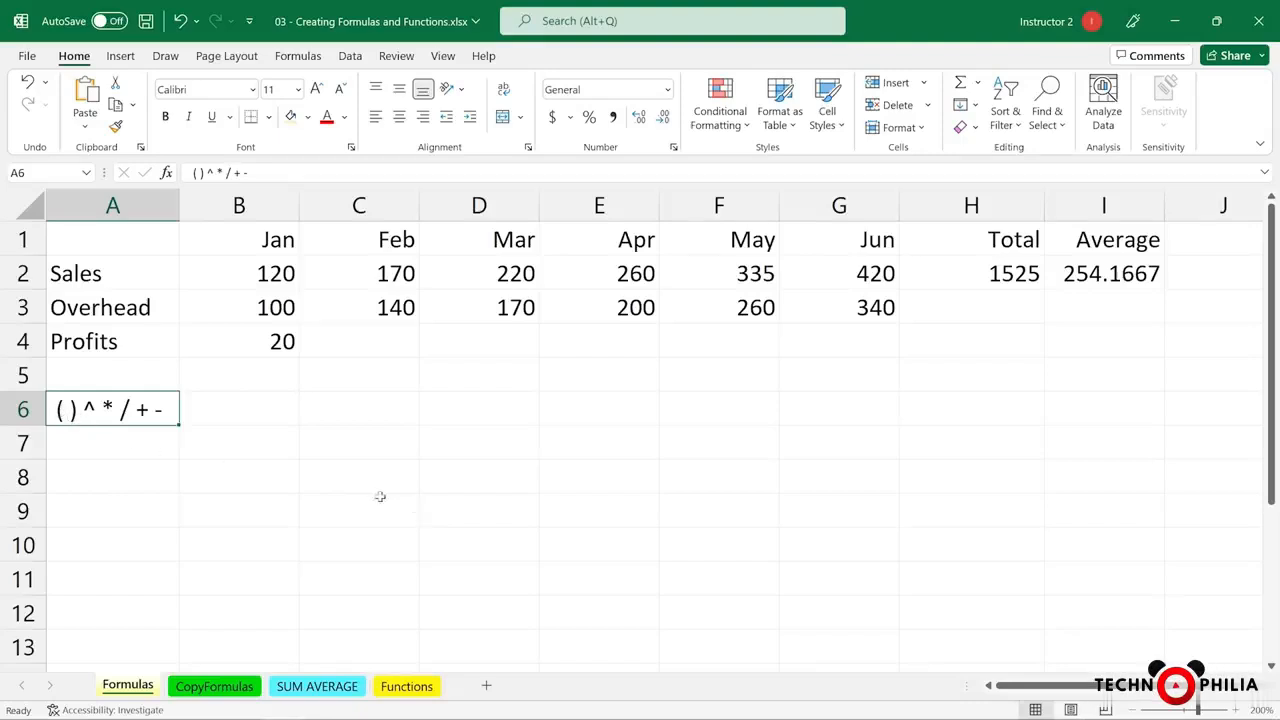
click(375, 408)
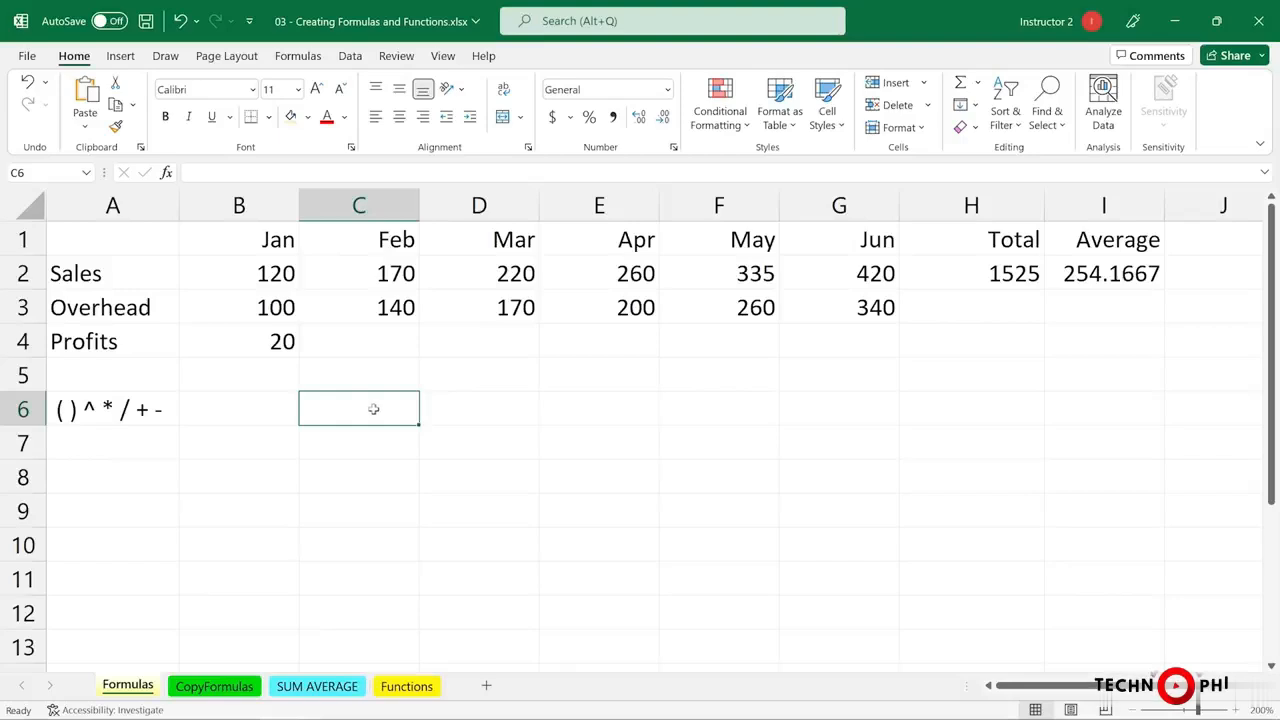
click(262, 308)
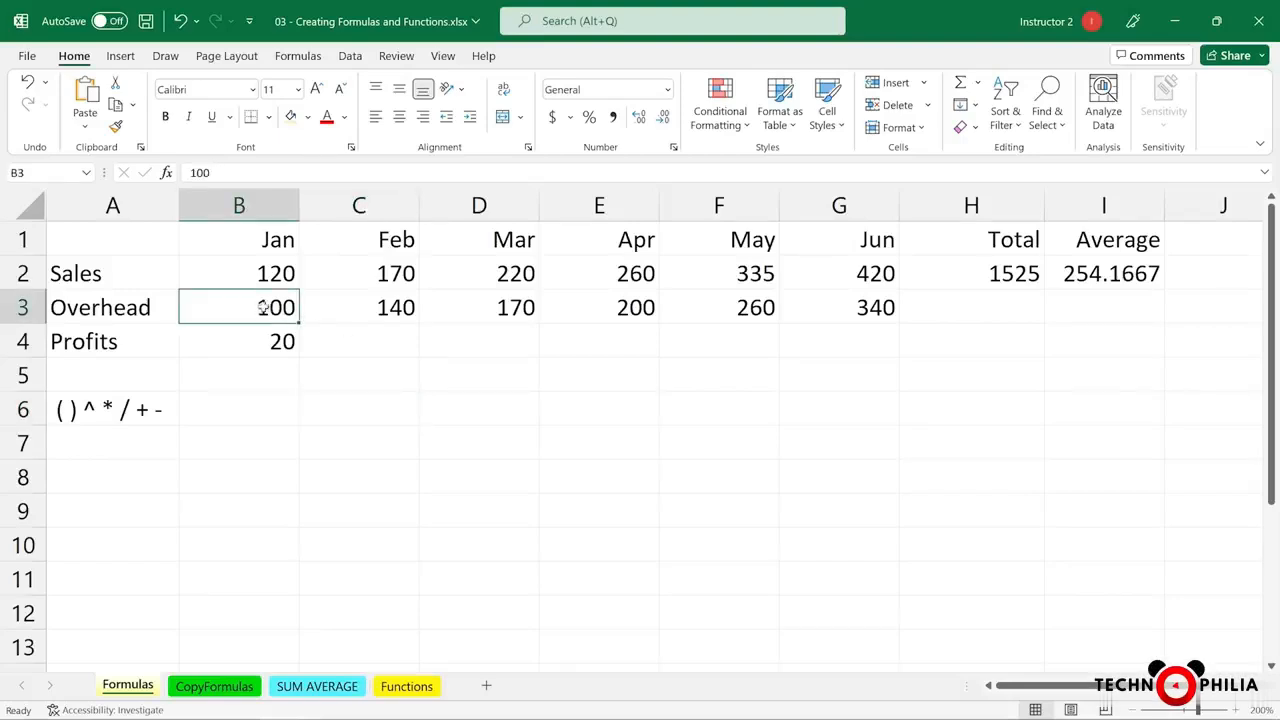
drag(262, 308, 329, 306)
click(356, 405)
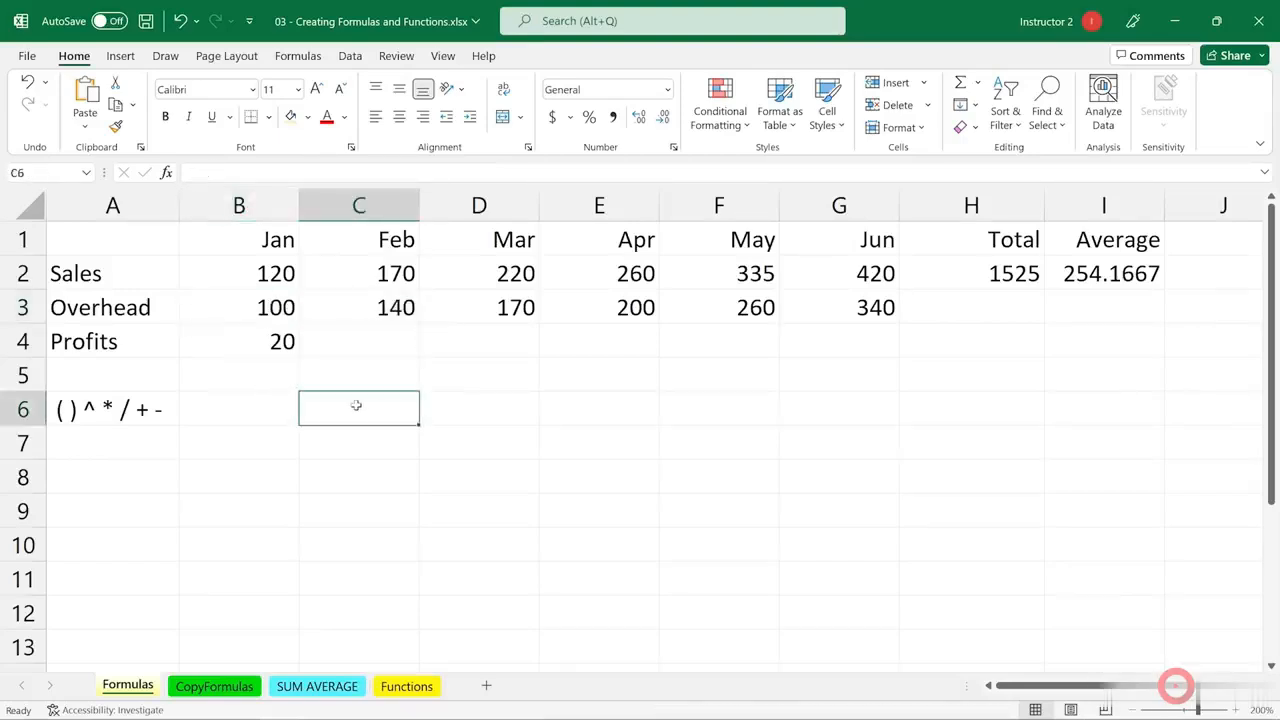
click(372, 310)
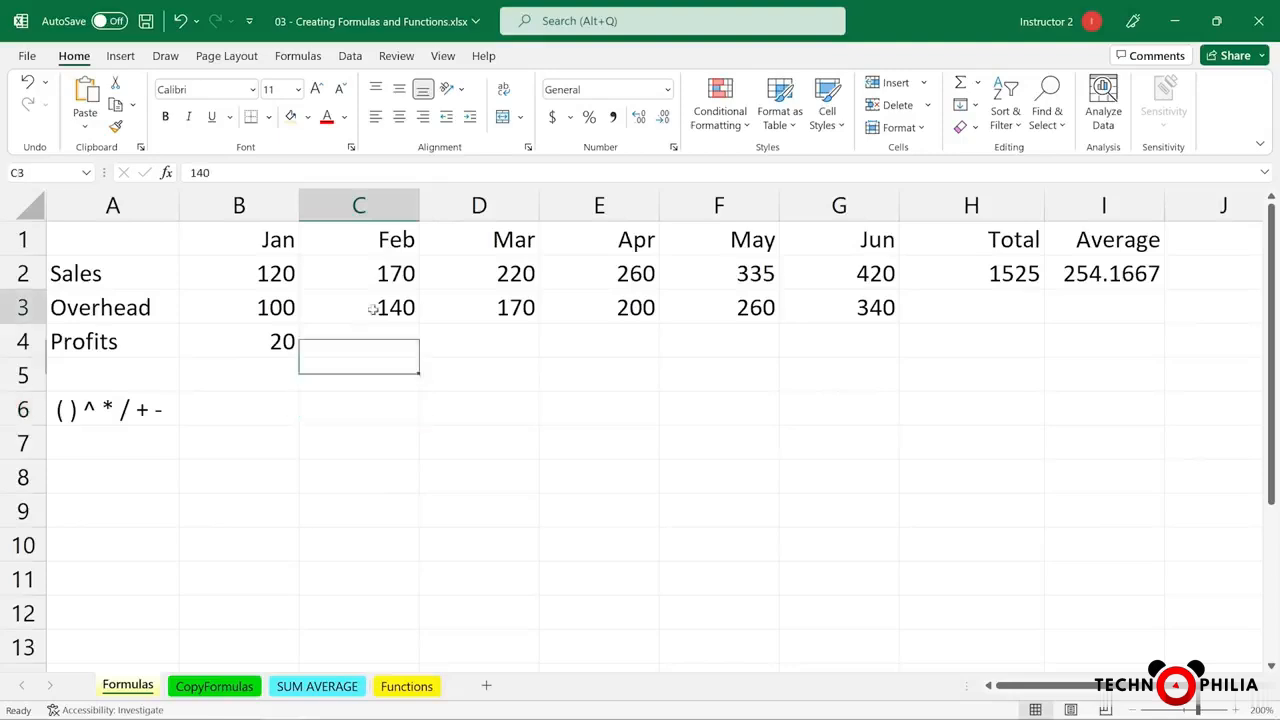
drag(372, 310, 287, 310)
click(251, 307)
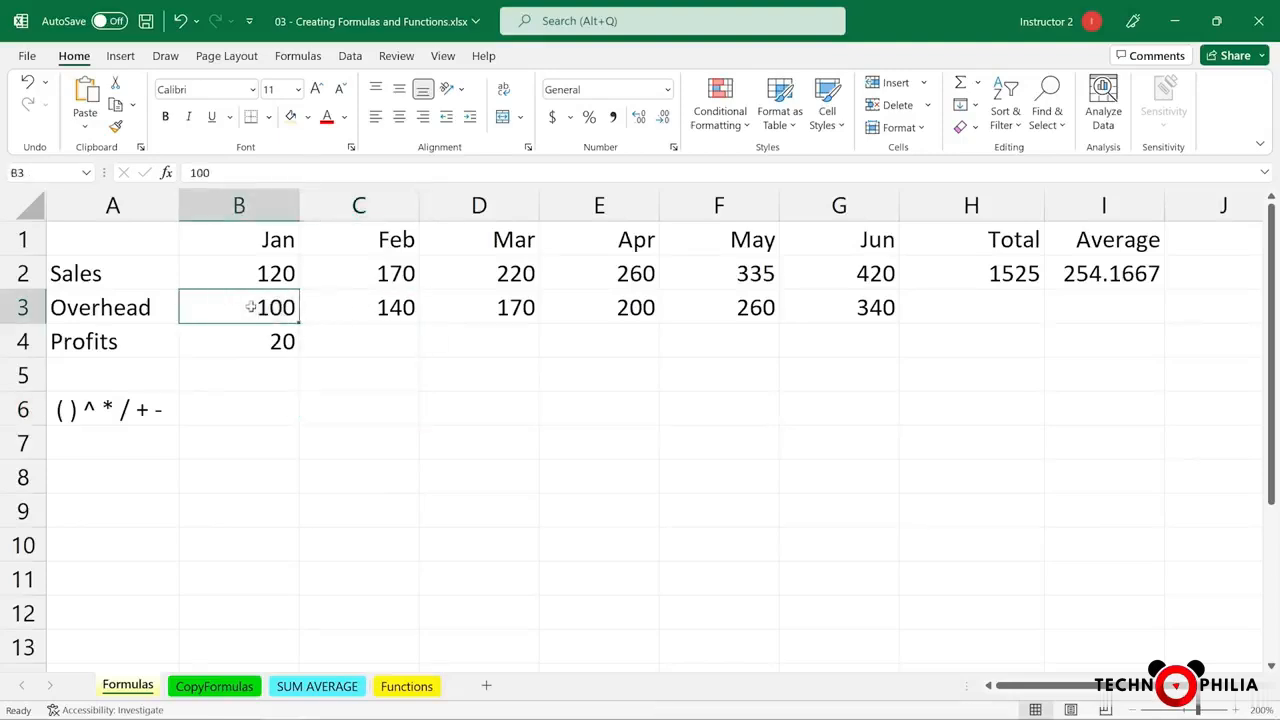
- Enter the formula =C3-B3/B3 in C6, picking the February and January Overhead cells directly in the sheet
click(326, 400)
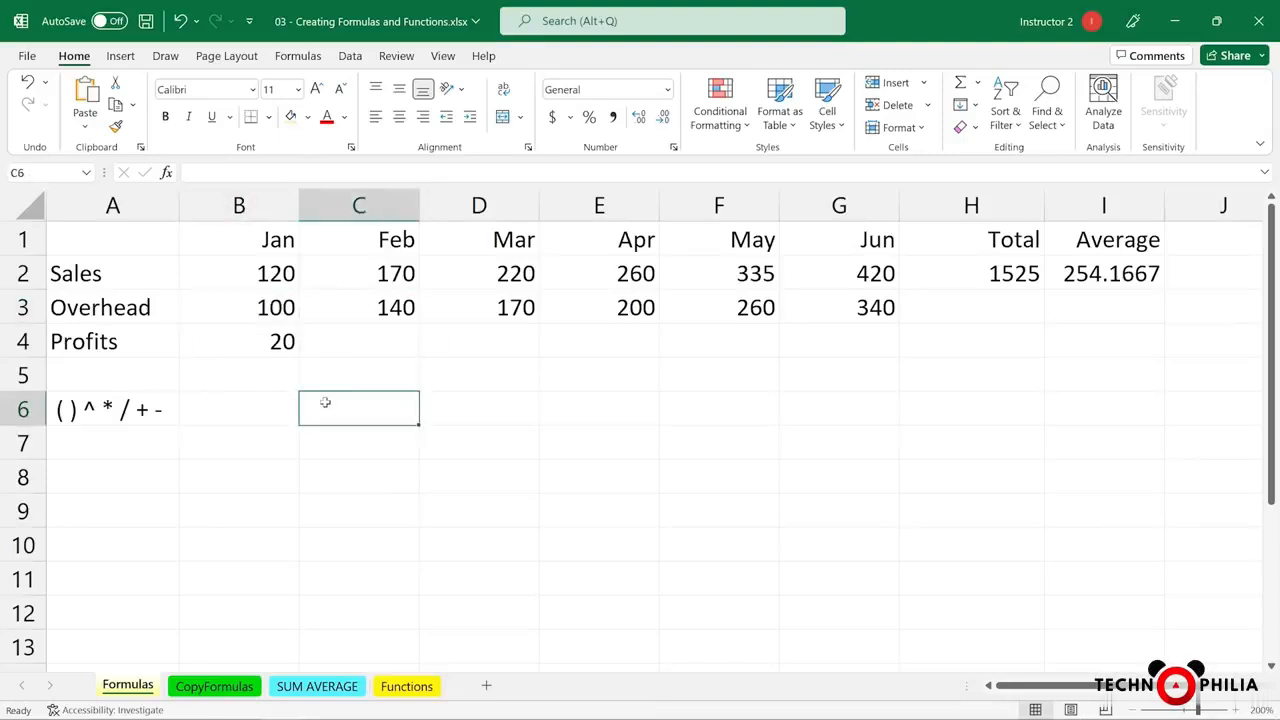
text(=)
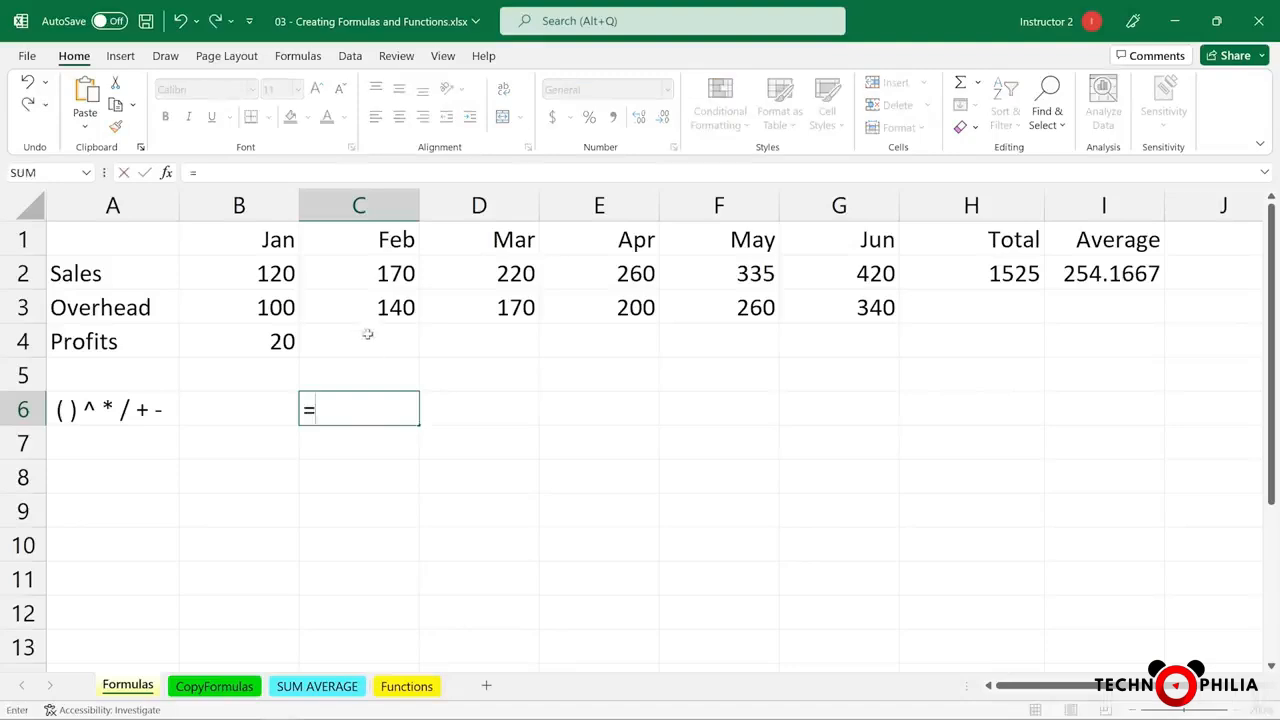
click(366, 310)
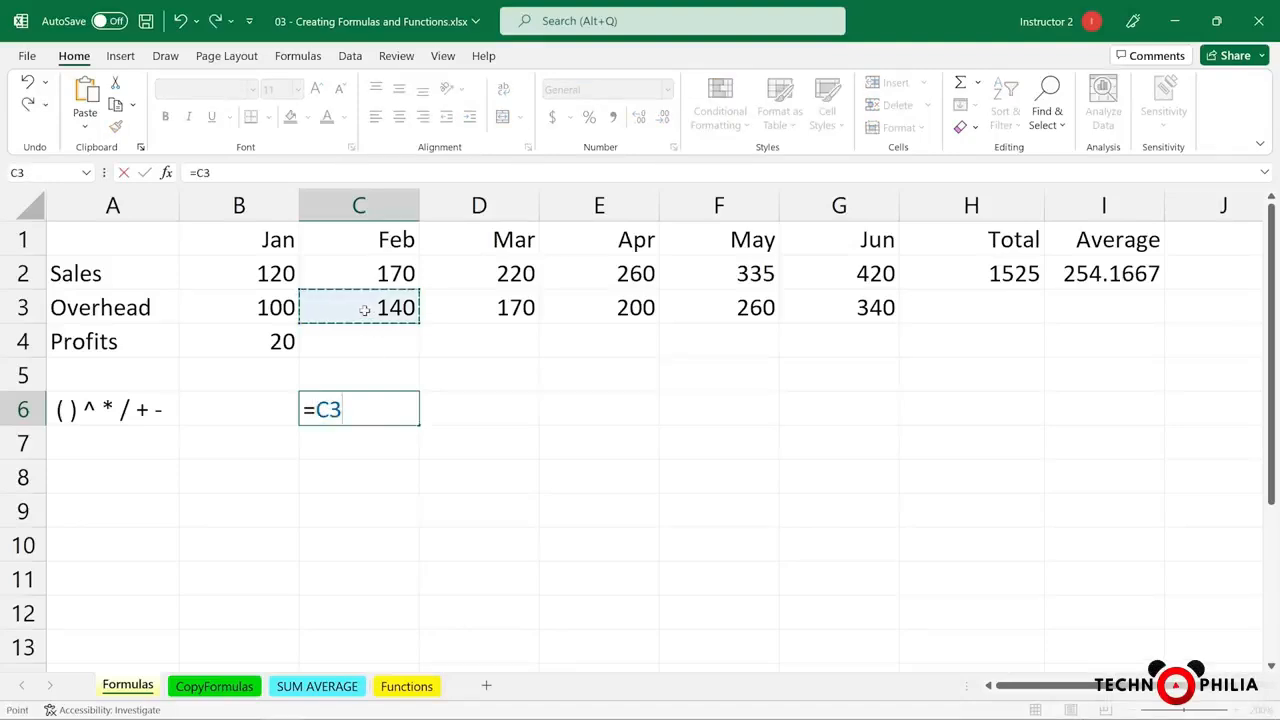
text(-)
click(262, 305)
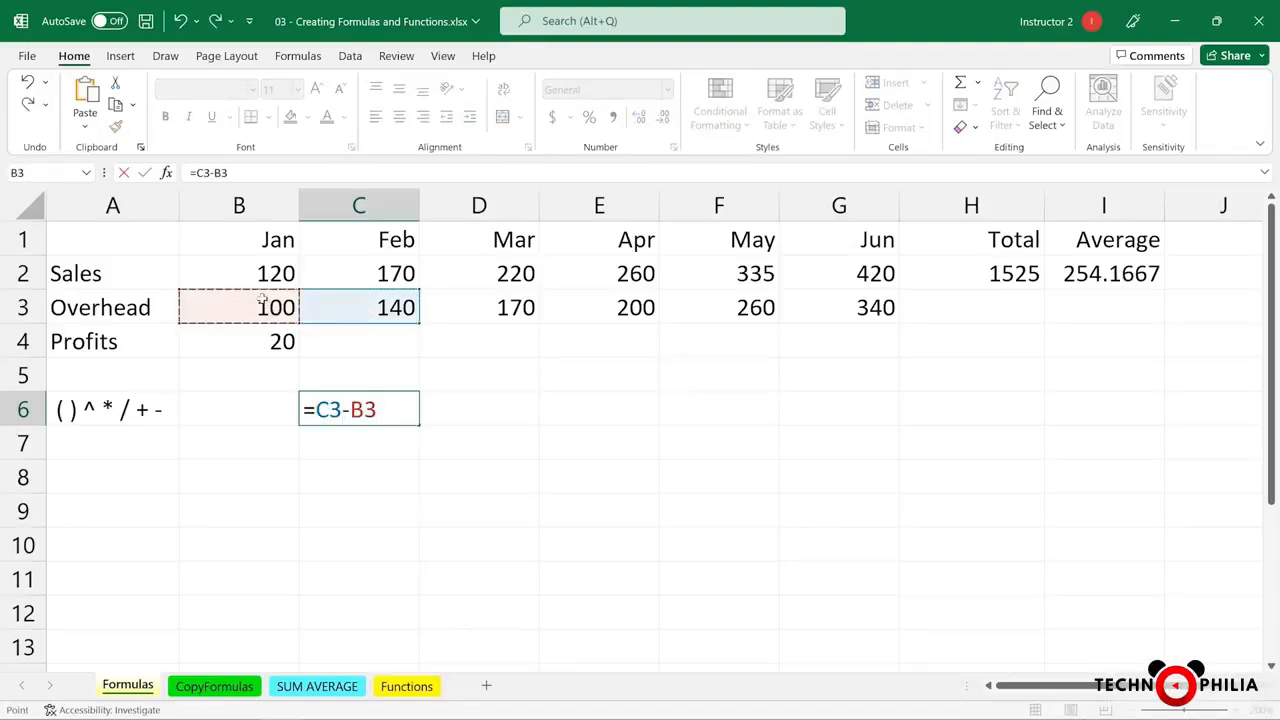
text(/)
click(230, 307)
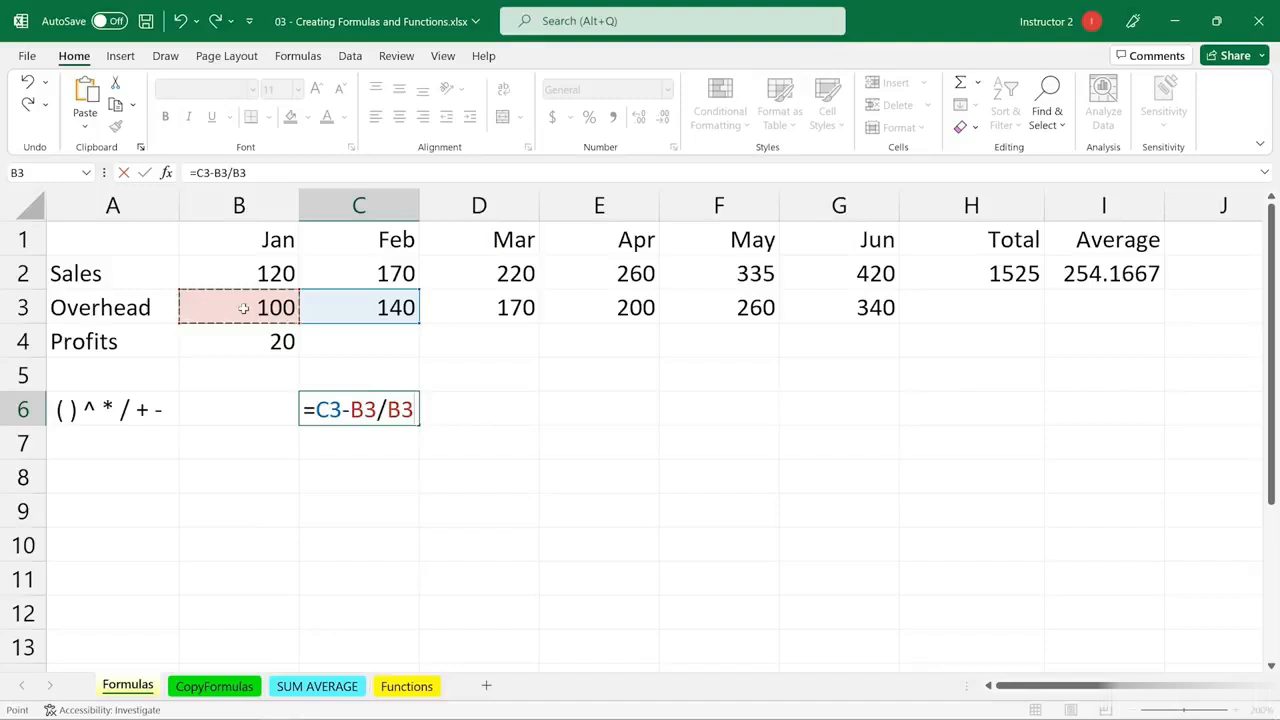
key(Return)
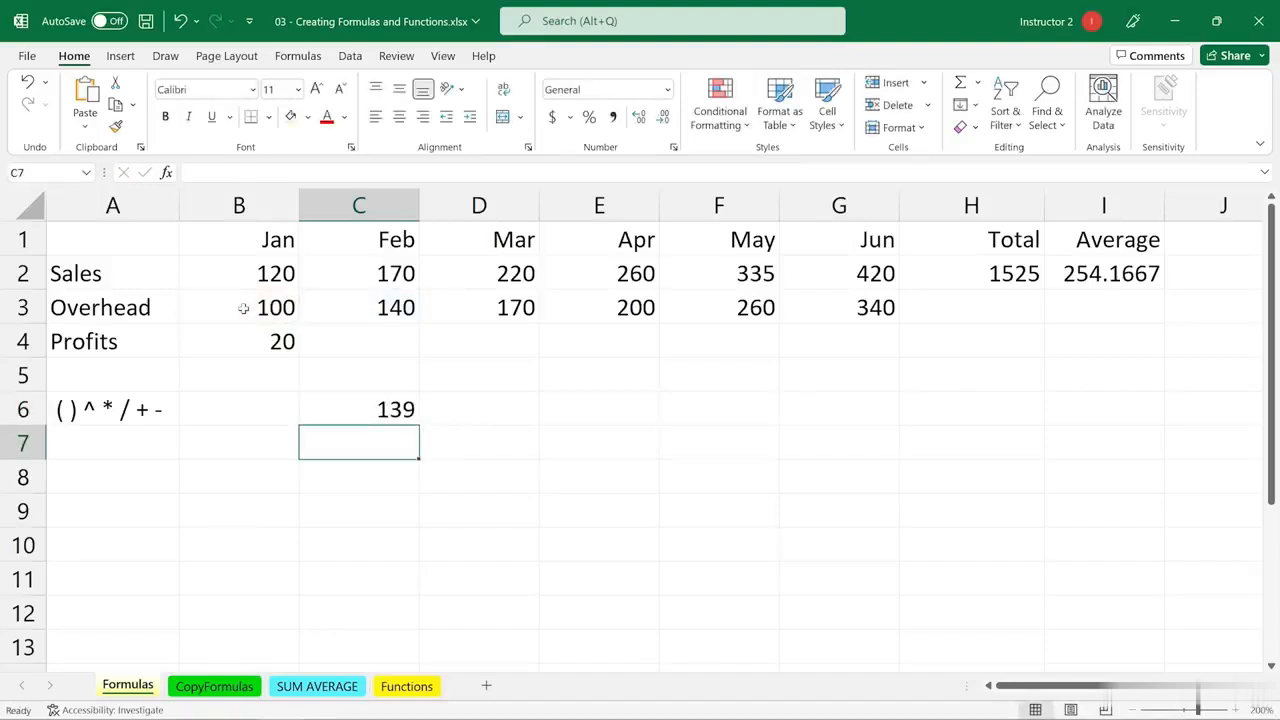
- Add parentheses around the subtraction in C6's formula so that it reads =(C3-B3)/B3
click(369, 403)
double_click(367, 401)
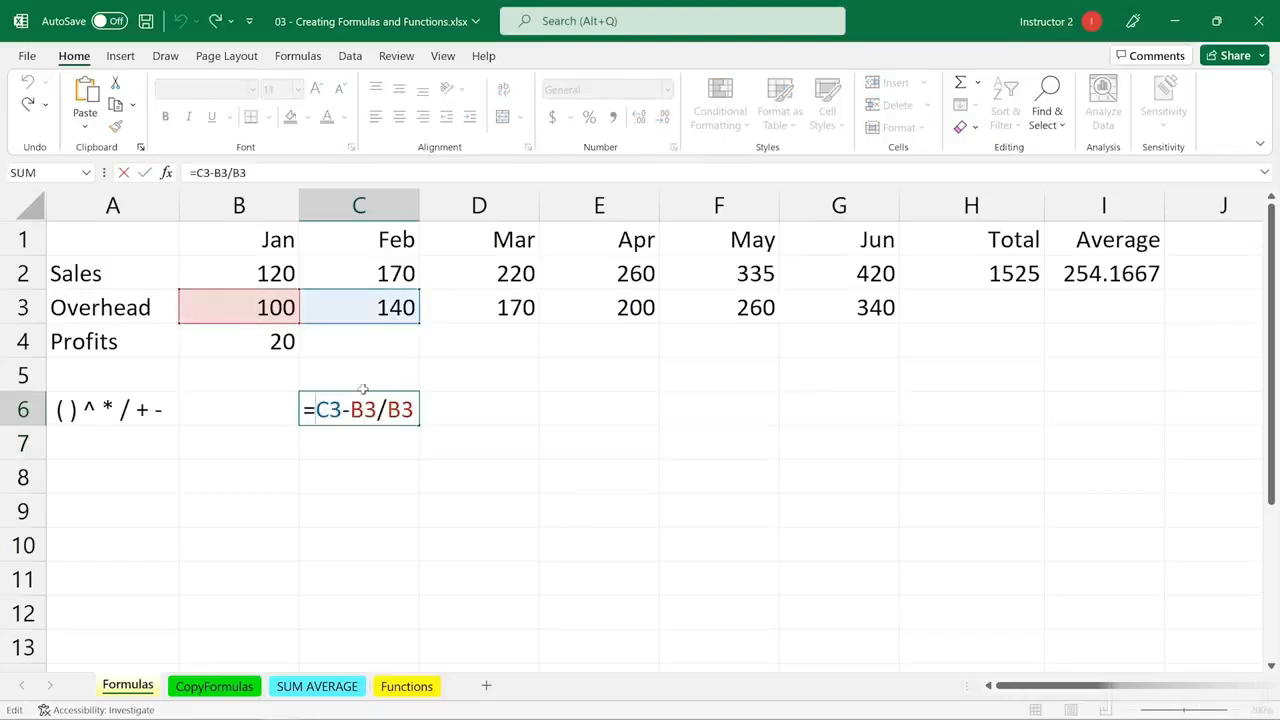
text(()
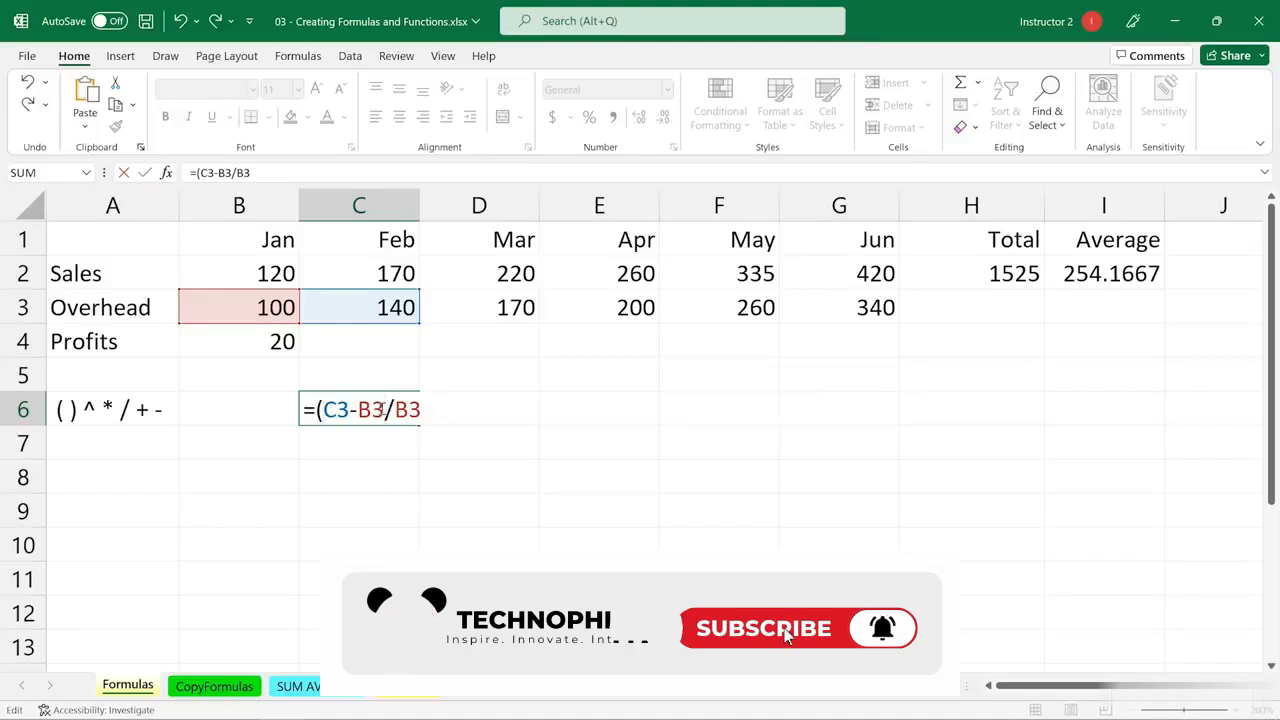
click(388, 409)
text())
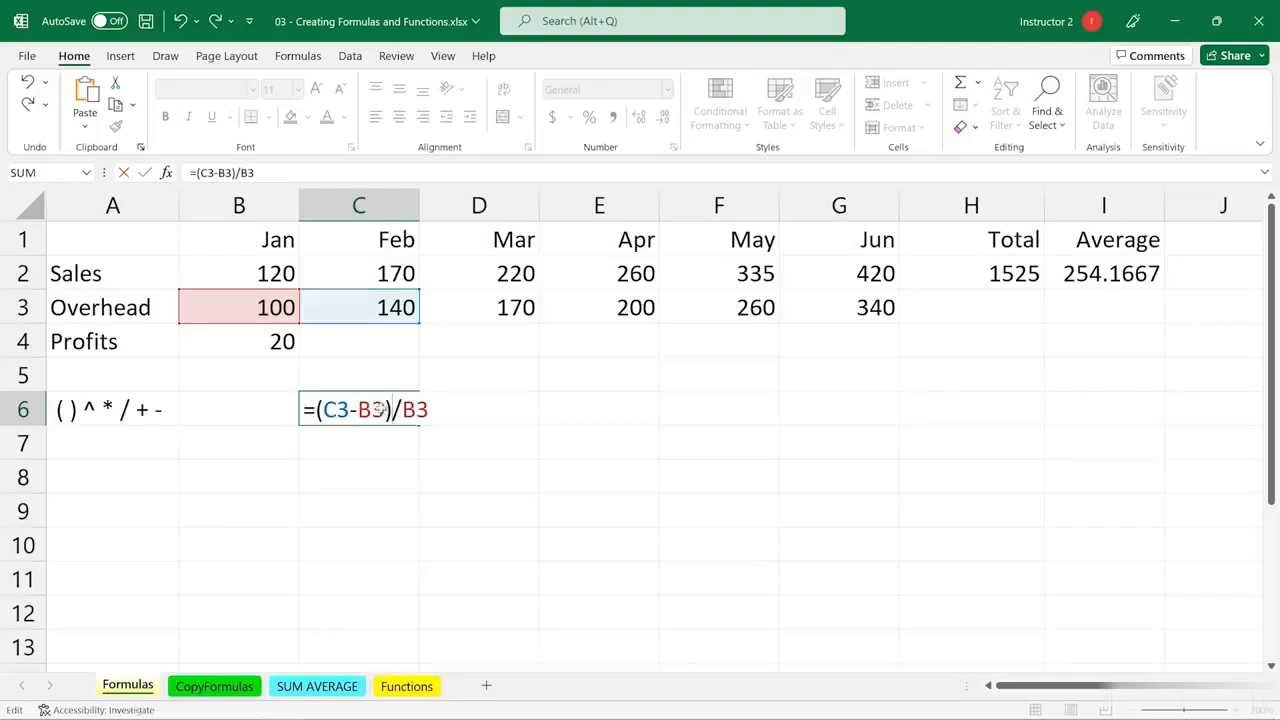
key(Return)
click(381, 409)
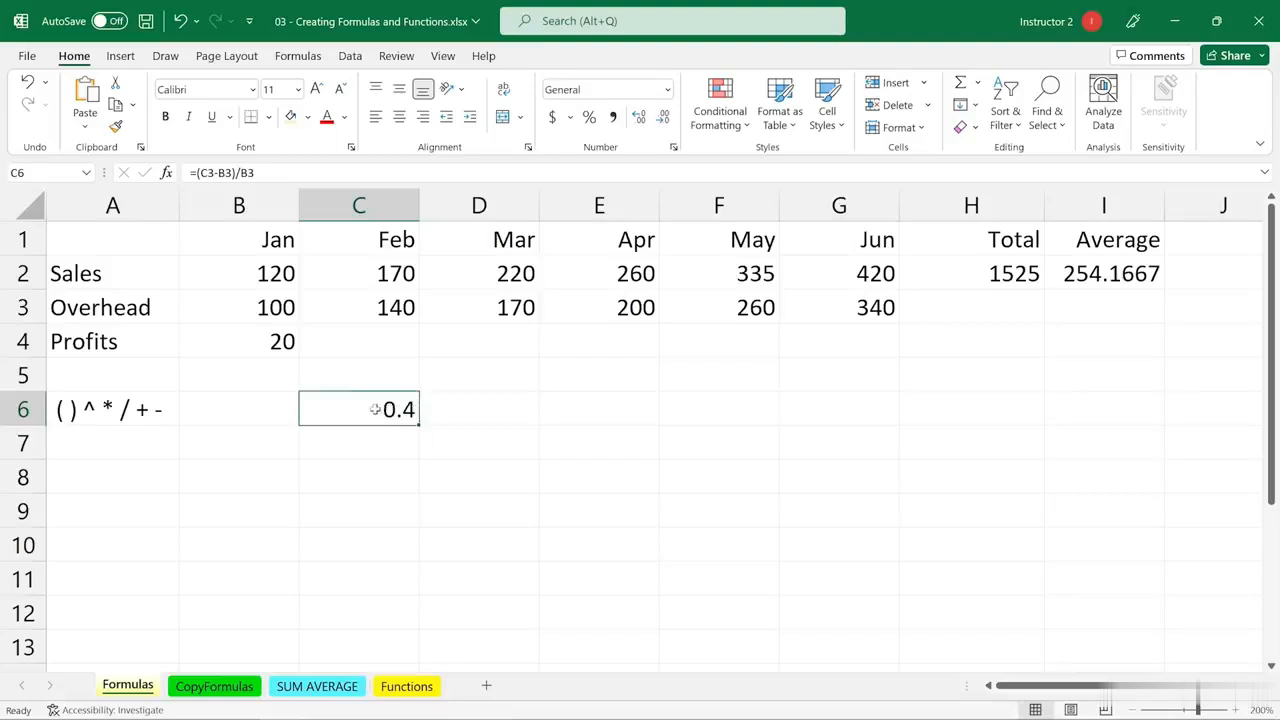